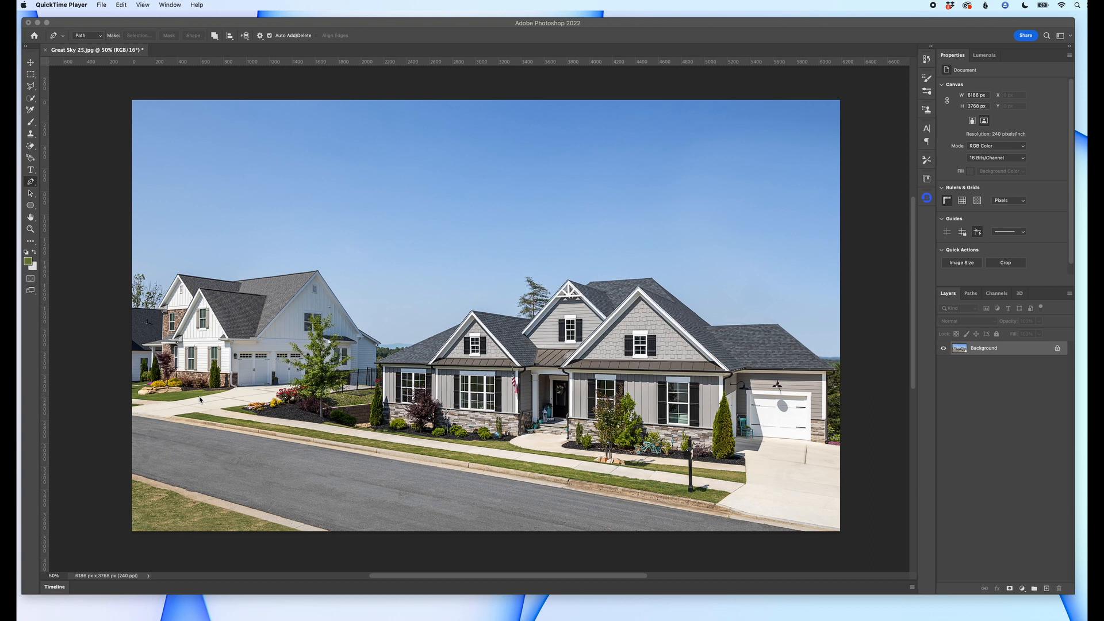
- Duplicate the Background layer of the house photo
left_click(971, 435)
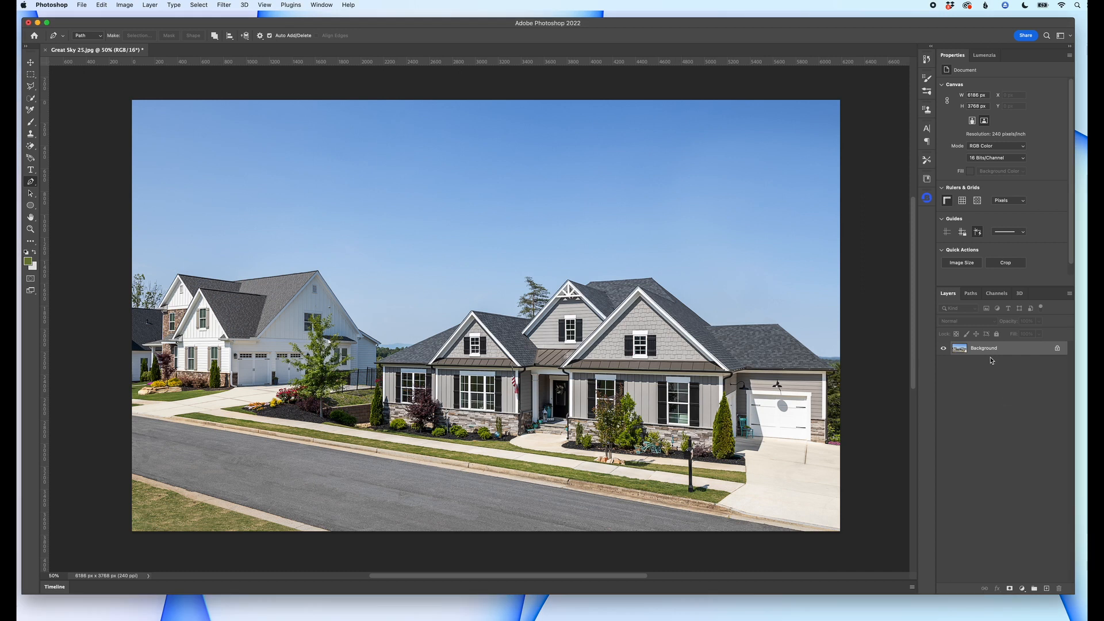
key("super+j")
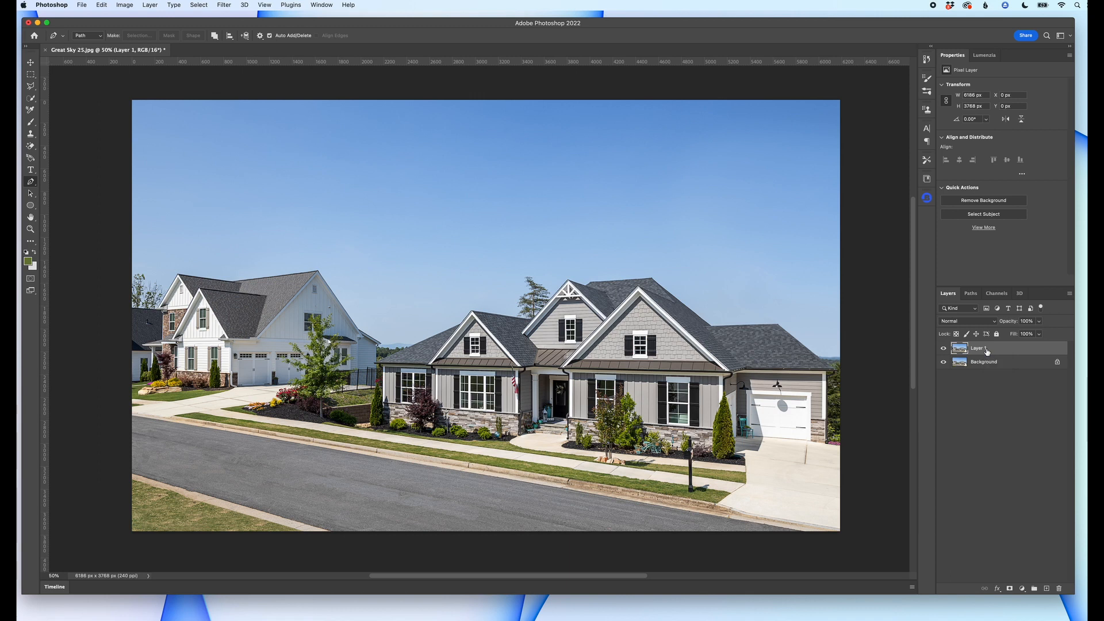
- Load the saved grass path as a new selection with a 1-pixel feather radius
left_click(972, 299)
right_click(972, 308)
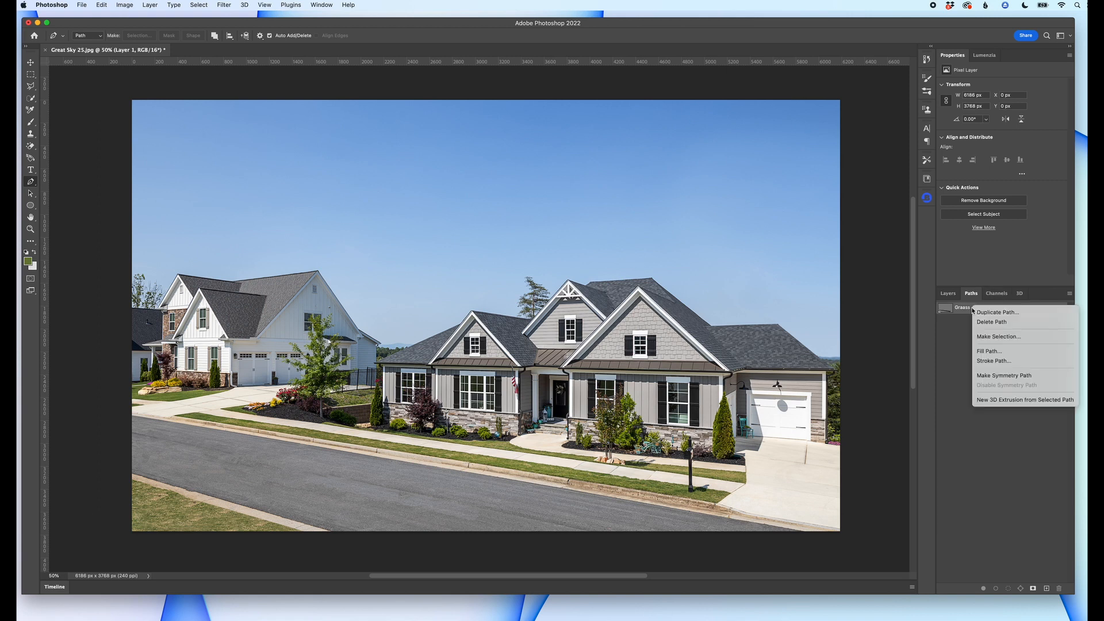
left_click(992, 337)
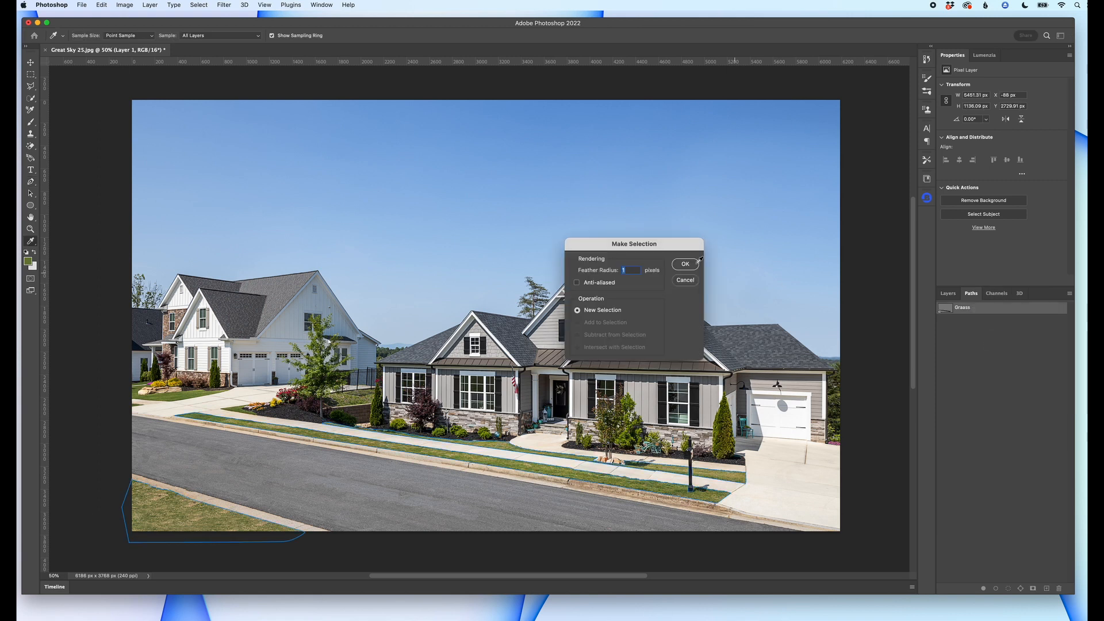
left_click(688, 267)
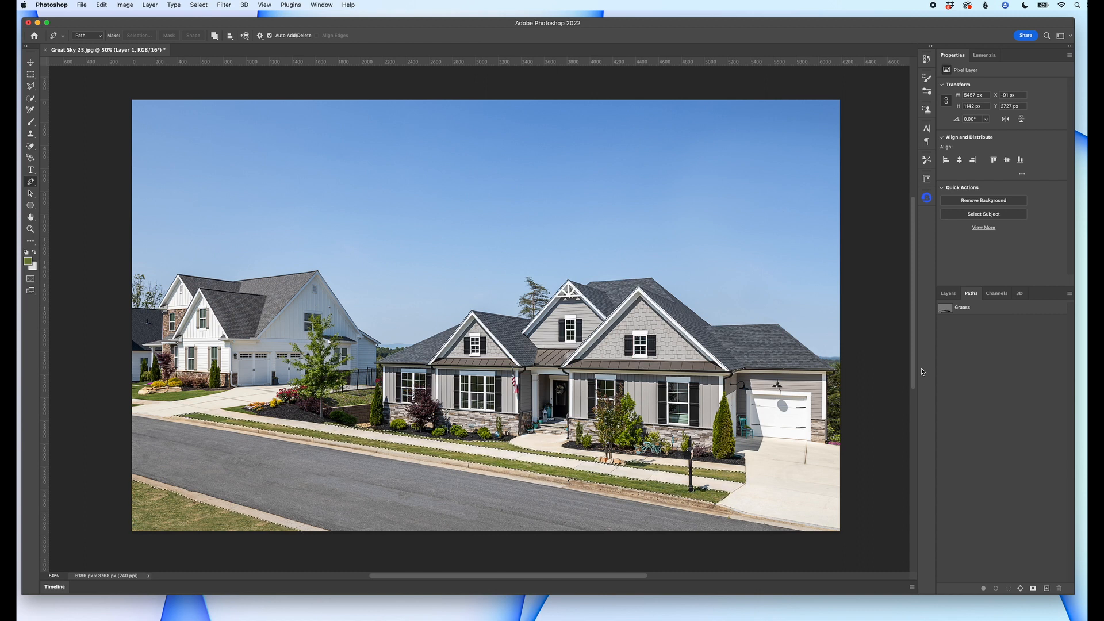
left_click(951, 294)
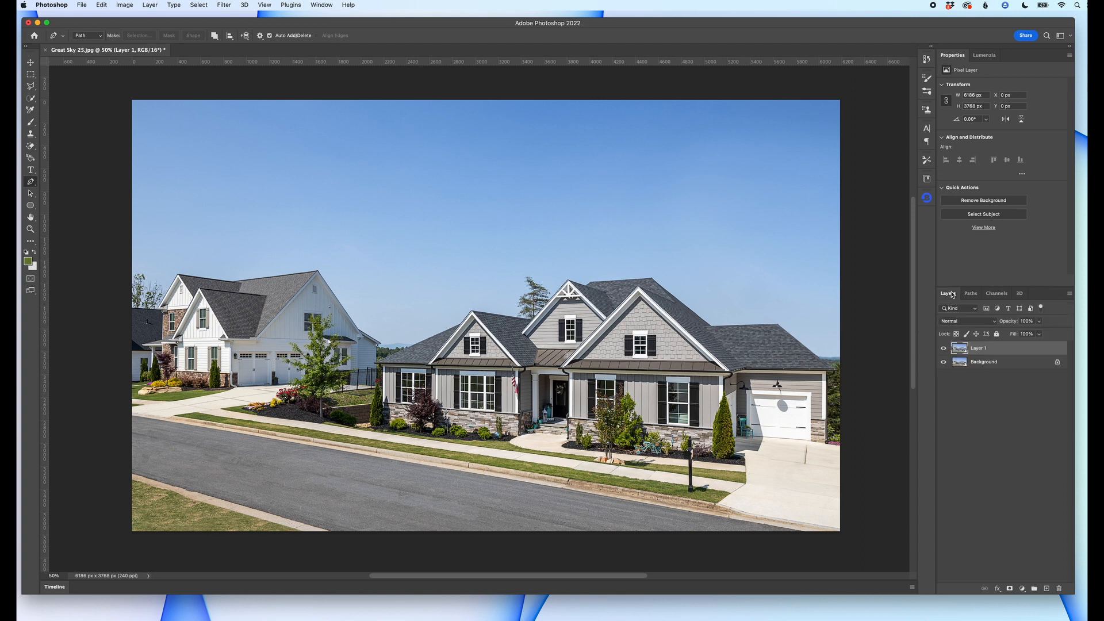
- Draw a closed Pen tool path around the grass patch across the street, looping outside the canvas edges
left_click(304, 530)
left_click(180, 496)
left_click(138, 481)
left_click(125, 478)
left_click(115, 515)
left_click(120, 549)
left_click(168, 559)
left_click(238, 558)
left_click(287, 548)
left_click(303, 530)
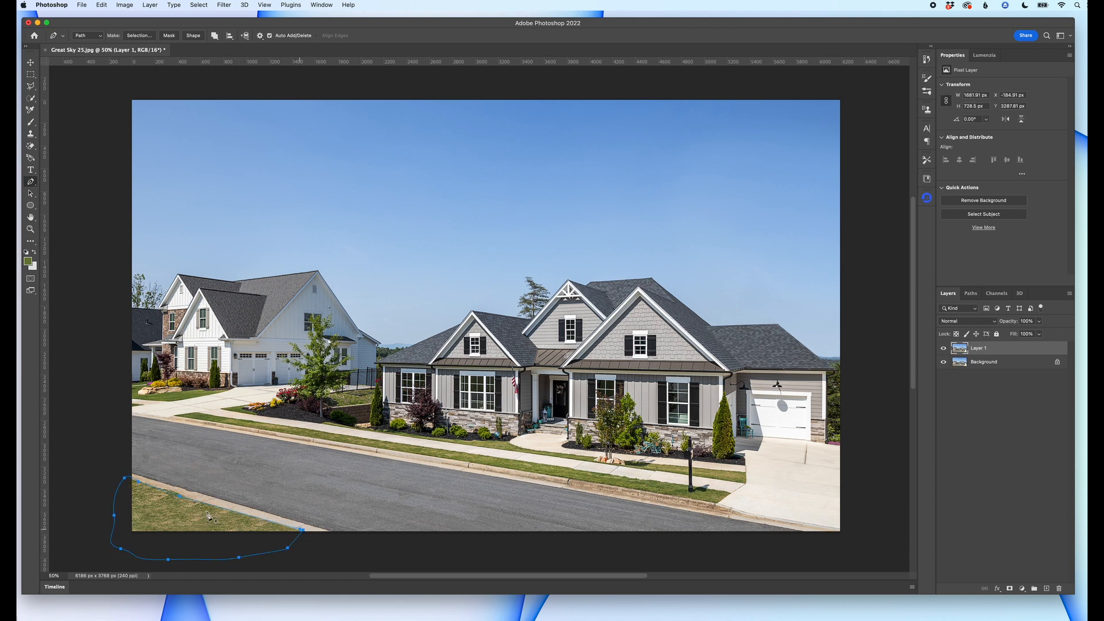
- Convert the drawn path around the foreground grass patch into a selection, and clear that selection
right_click(208, 515)
left_click(210, 554)
key("Return")
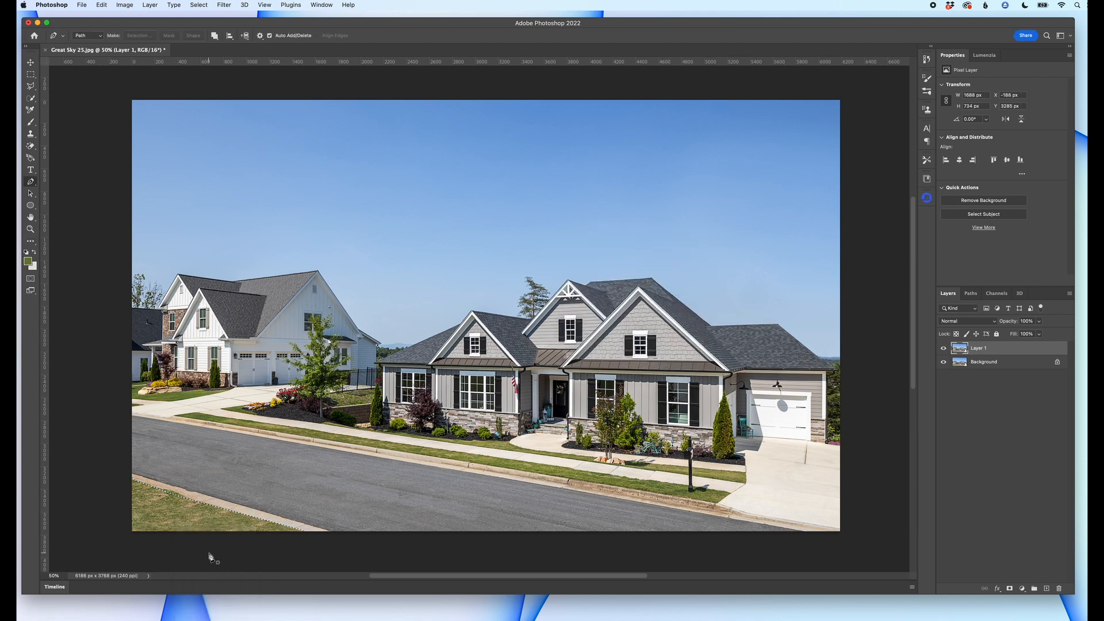
key("super+d")
- Add a new empty layer on top and load the saved grass path as a selection
left_click(1045, 588)
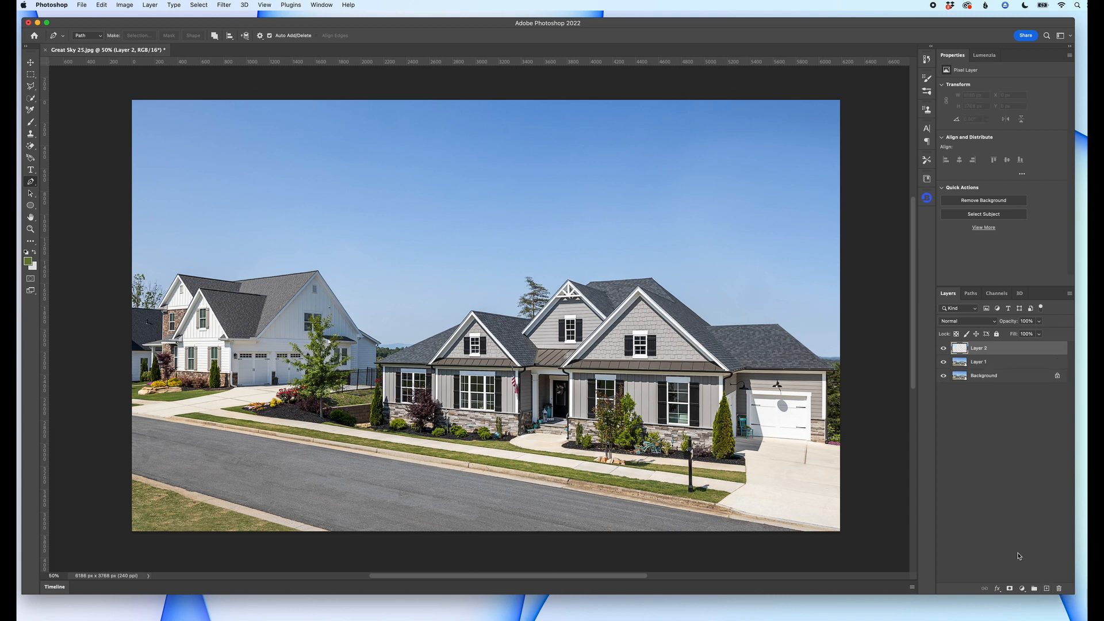
left_click(971, 294)
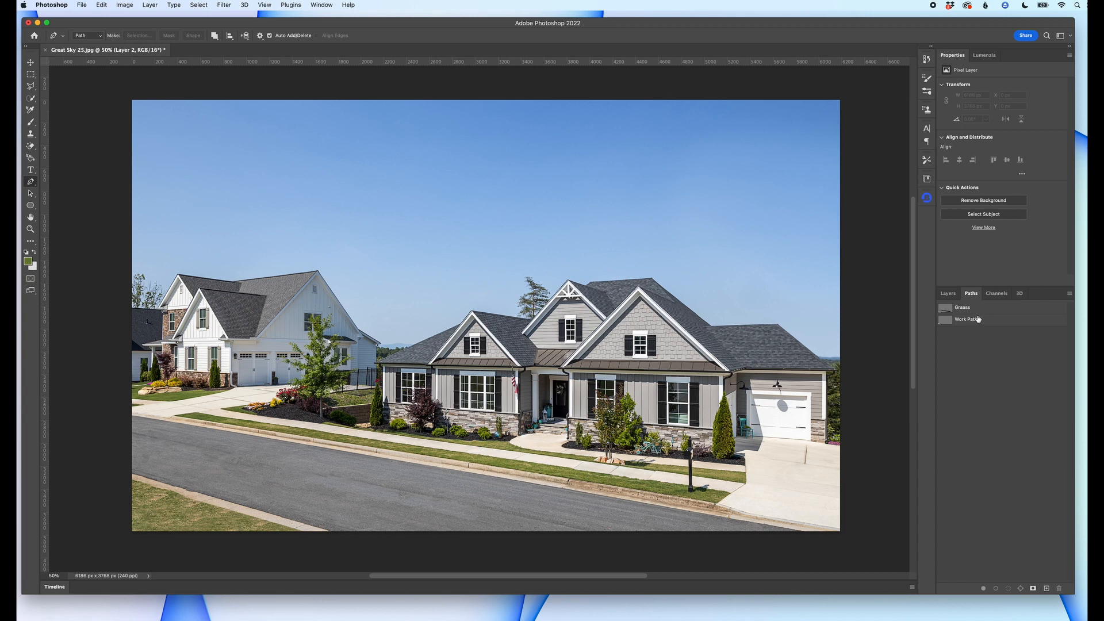
right_click(974, 309)
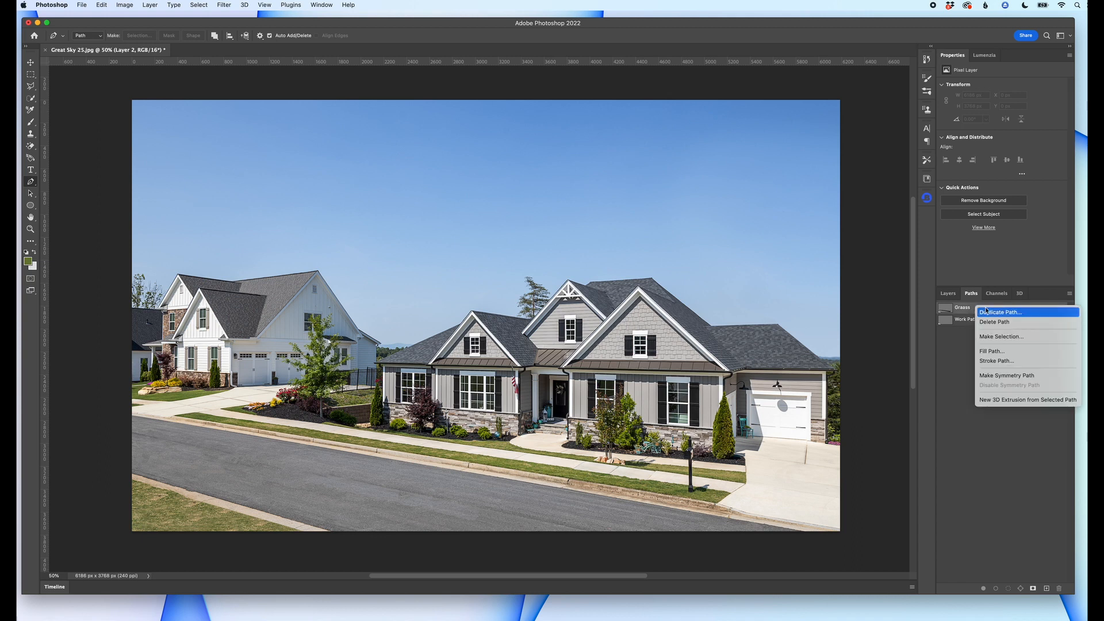
left_click(1000, 337)
key("Return")
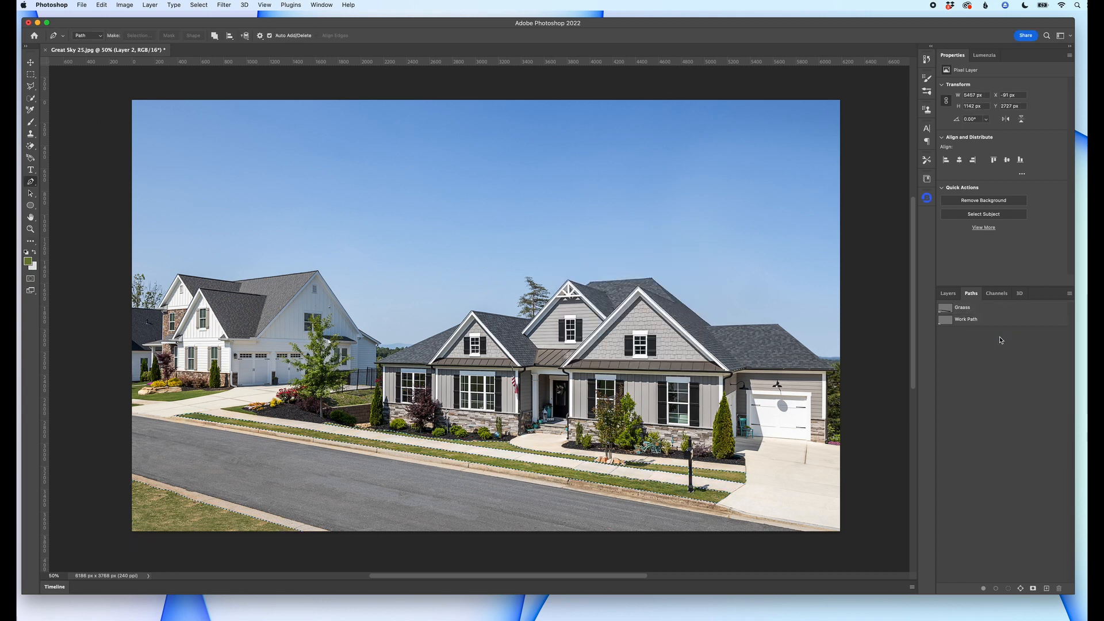
left_click(947, 293)
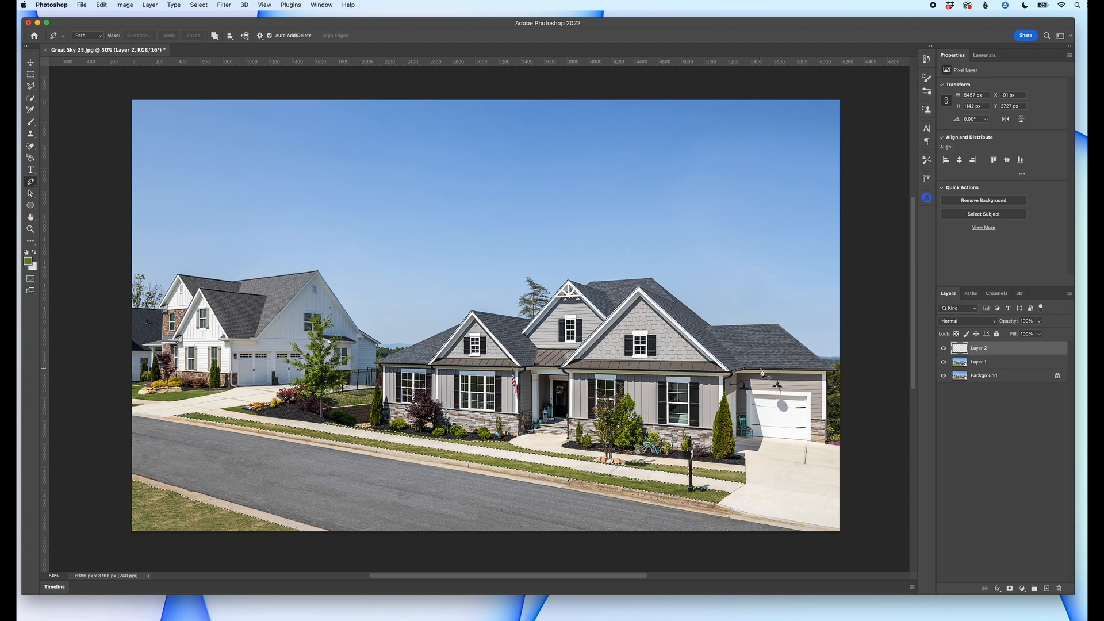
- Brush the green foreground color over all the selected grass on the new layer and set its blend mode to Color
key("b")
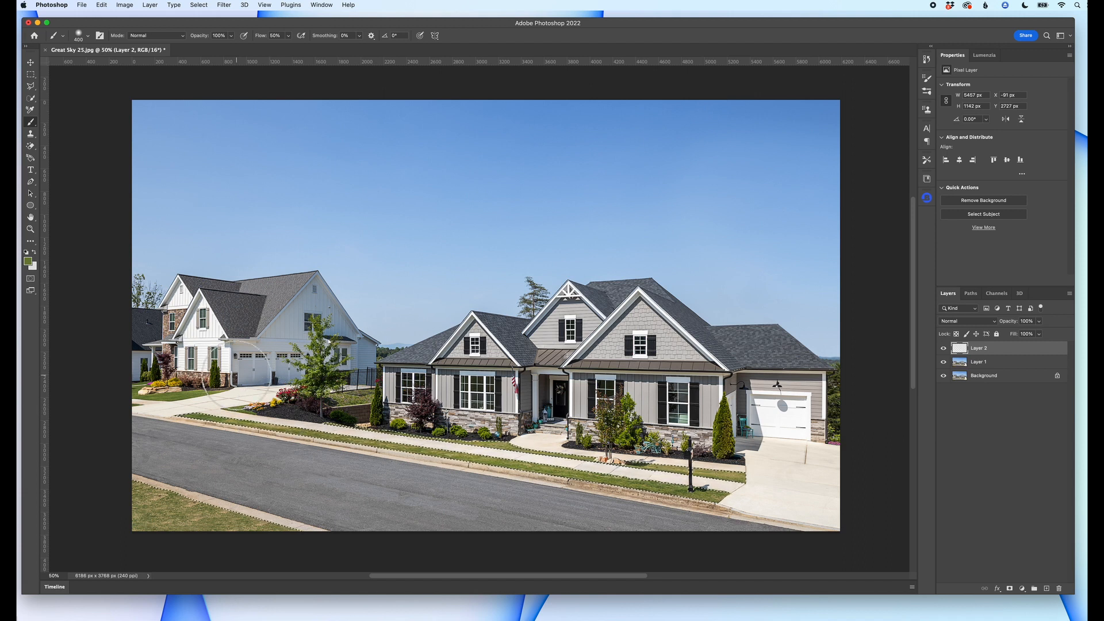
left_click(182, 392)
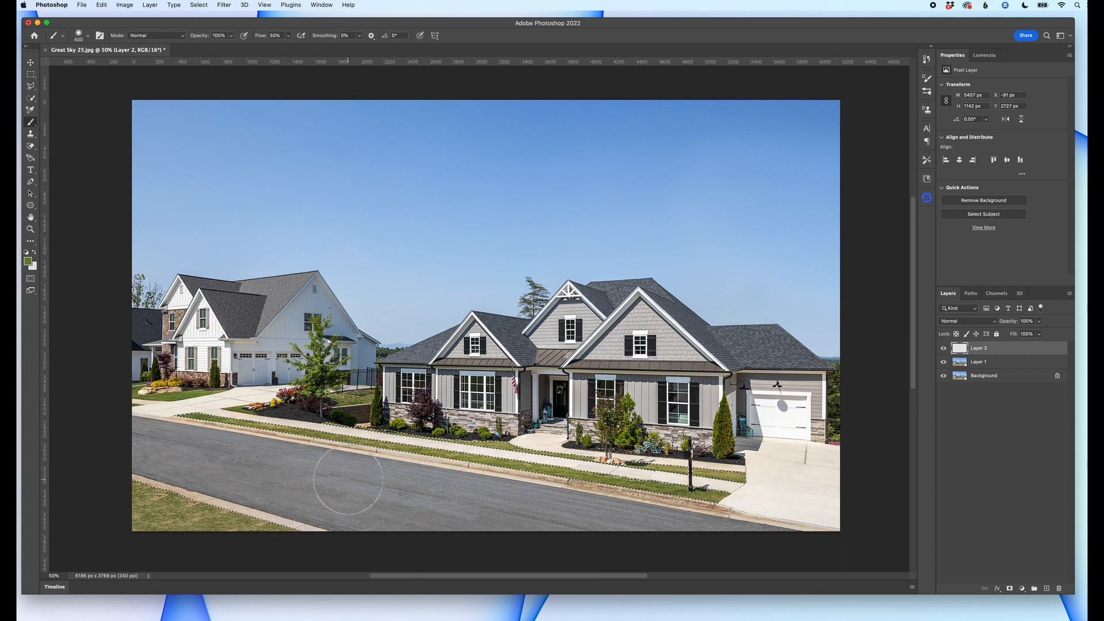
mouse_move(370, 555)
left_mouse_down()
mouse_move(33, 475)
mouse_move(209, 518)
mouse_move(62, 523)
left_mouse_up()
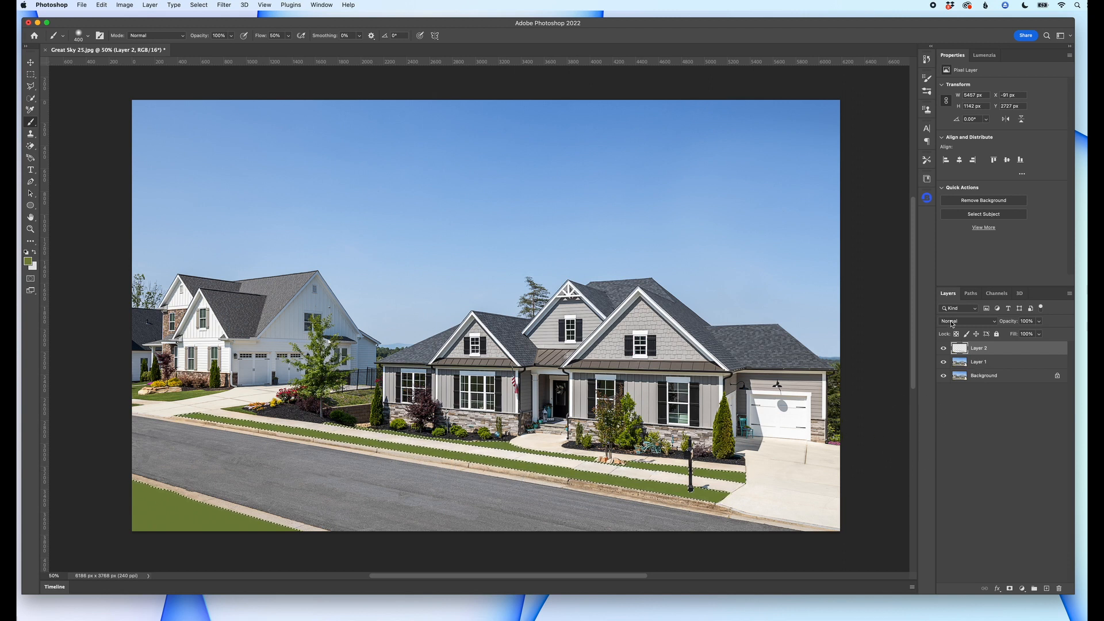
left_click(967, 320)
left_click(962, 568)
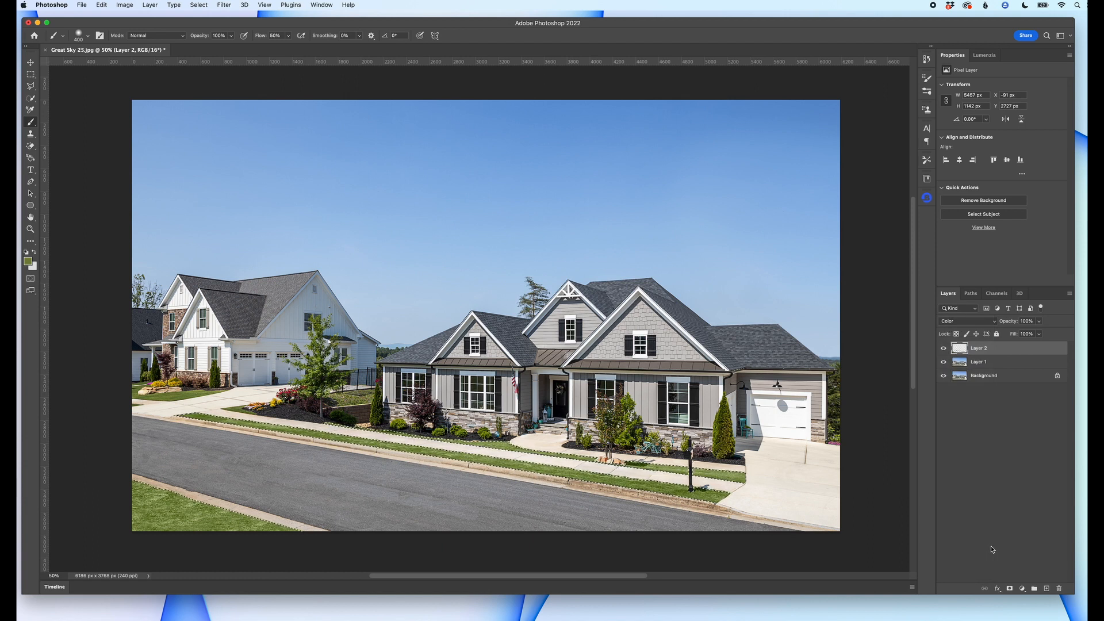
- Examine the recolored grass strips up close around the mailbox and driveway, and return to the full image
key("super+plus")
scroll(722, 495, "down", 3)
scroll(723, 495, "right", 5)
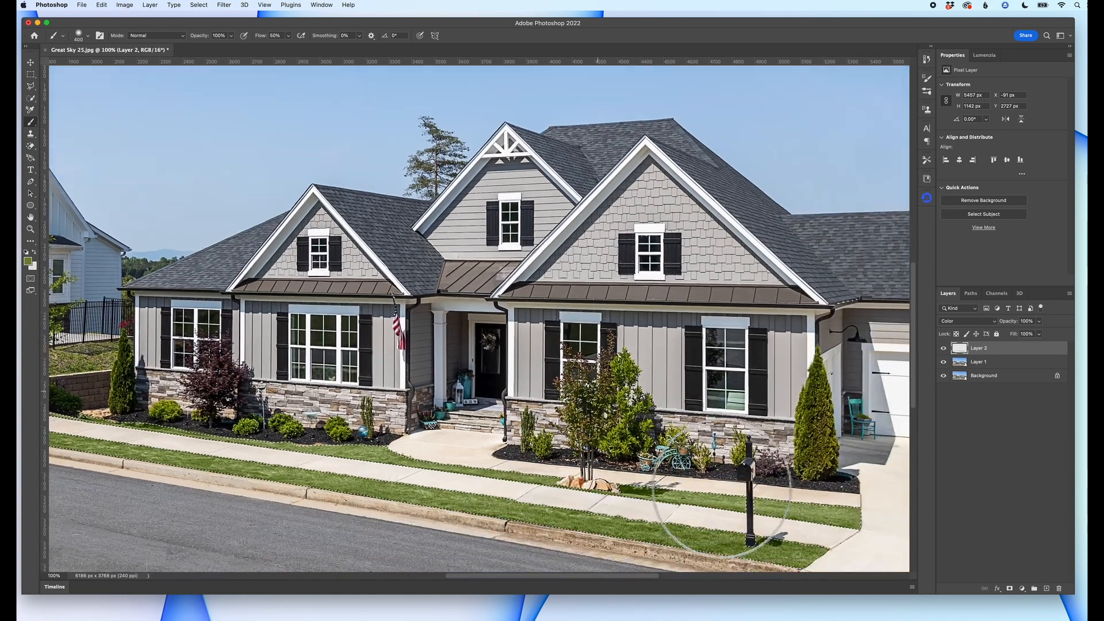
key("super+plus")
scroll(722, 492, "down", 5)
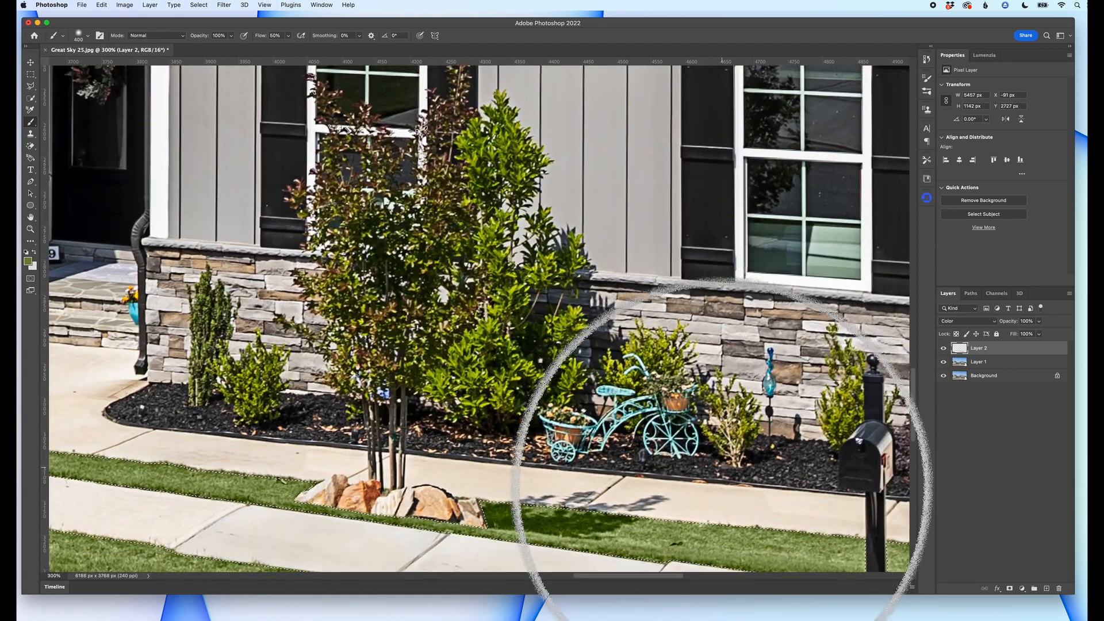
scroll(722, 492, "right", 2)
key("super+plus")
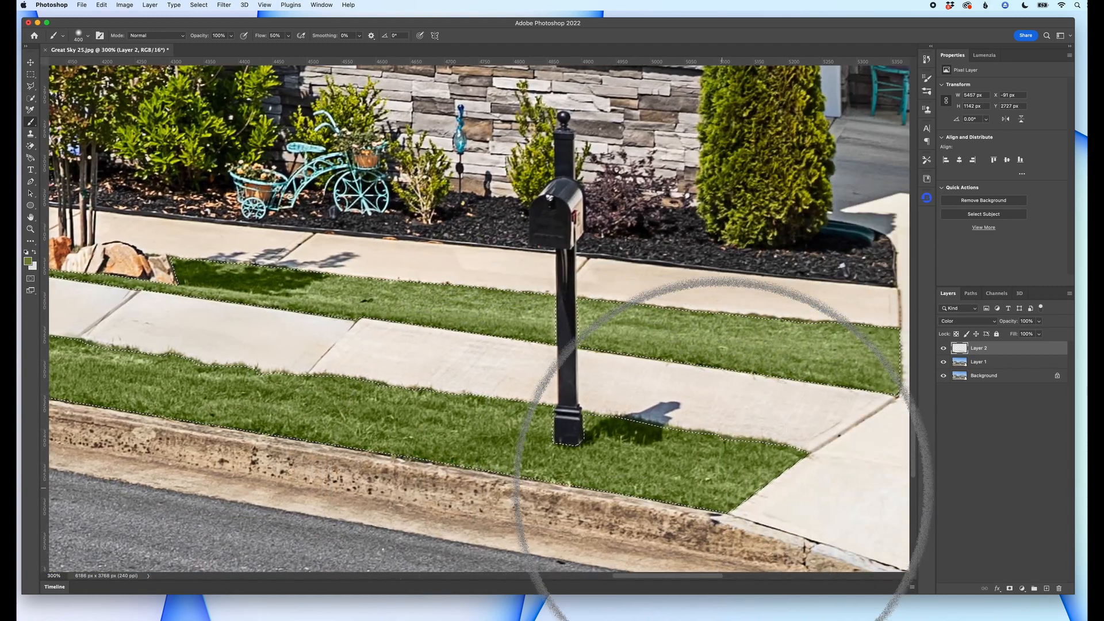
key("super+minus")
key("super+minus")
key("super+minus")
key("super+minus")
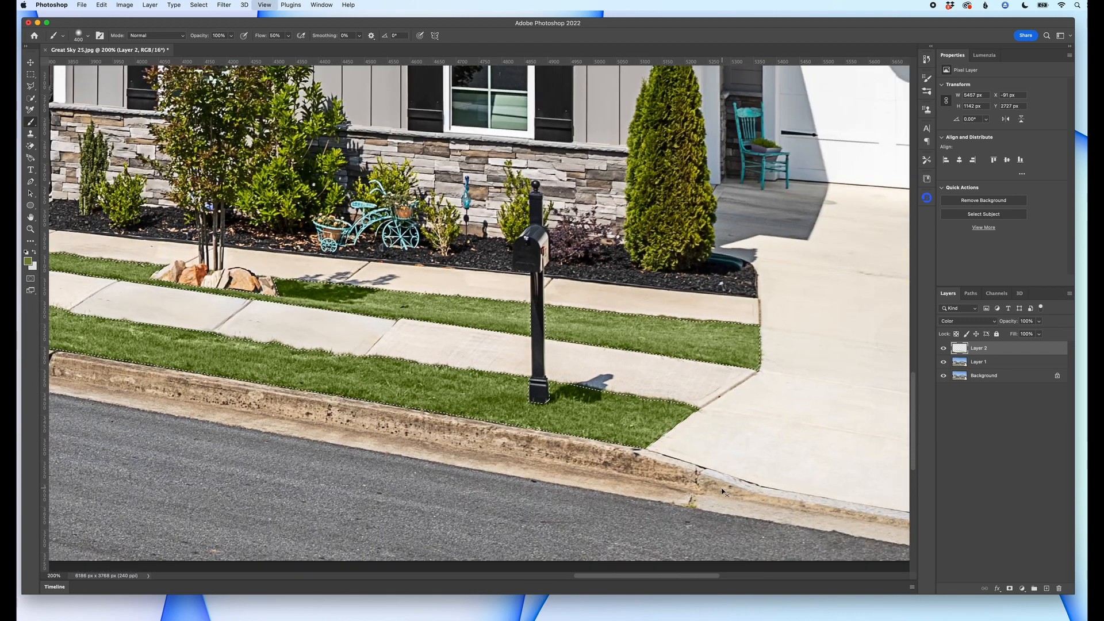
scroll(722, 488, "up", 5)
scroll(722, 488, "left", 5)
scroll(737, 469, "down", 1)
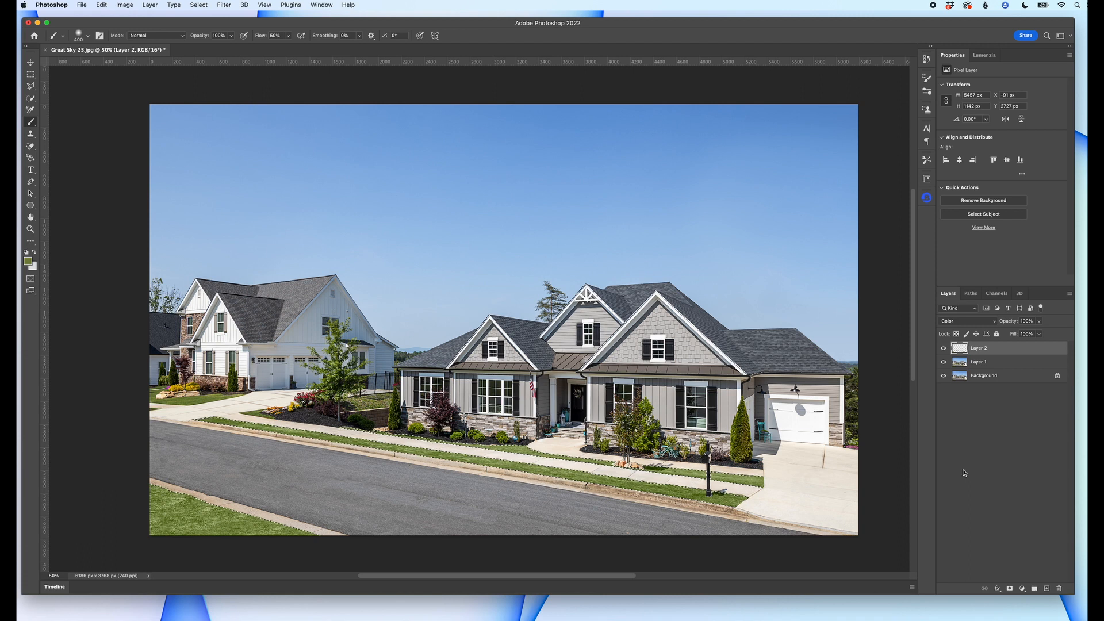
- Duplicate the painted green layer and set the copy's blend mode to Hue
key("super+j")
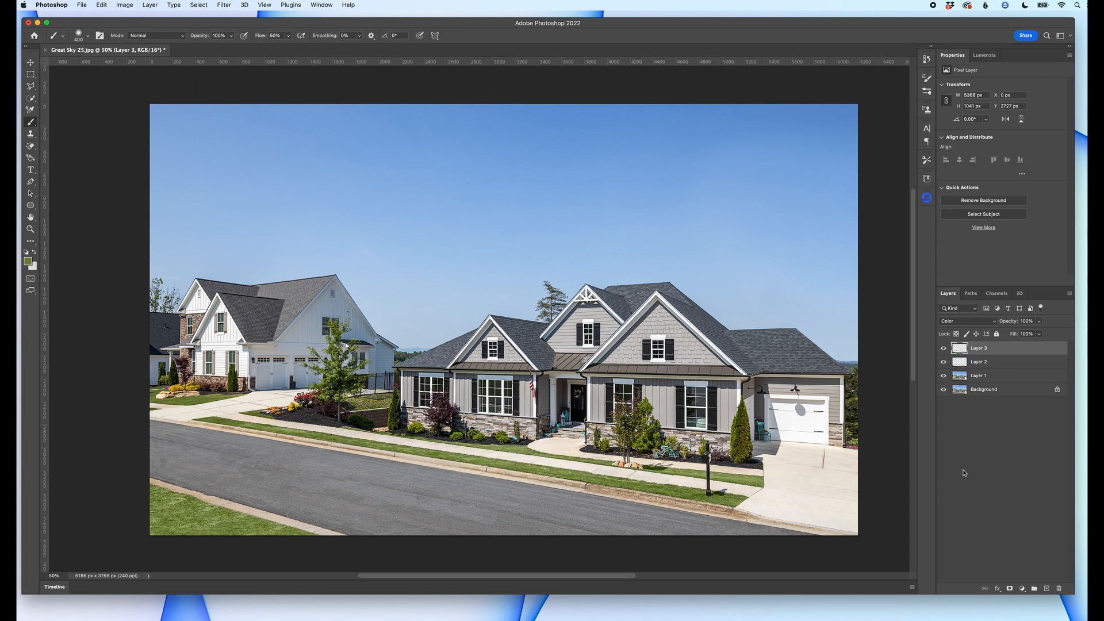
left_click(957, 322)
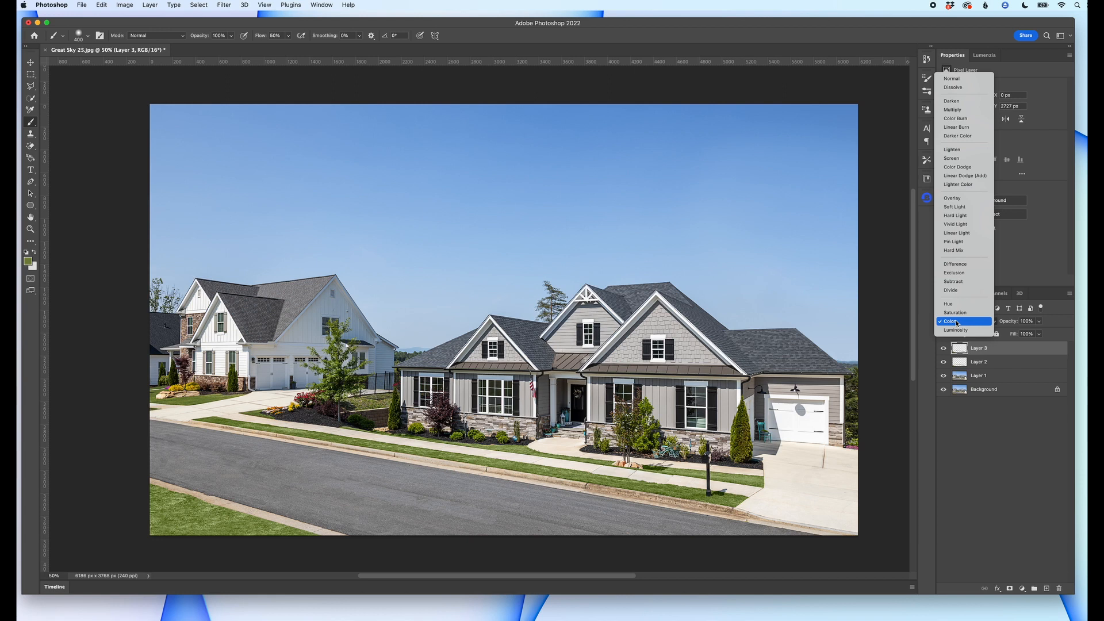
left_click(949, 303)
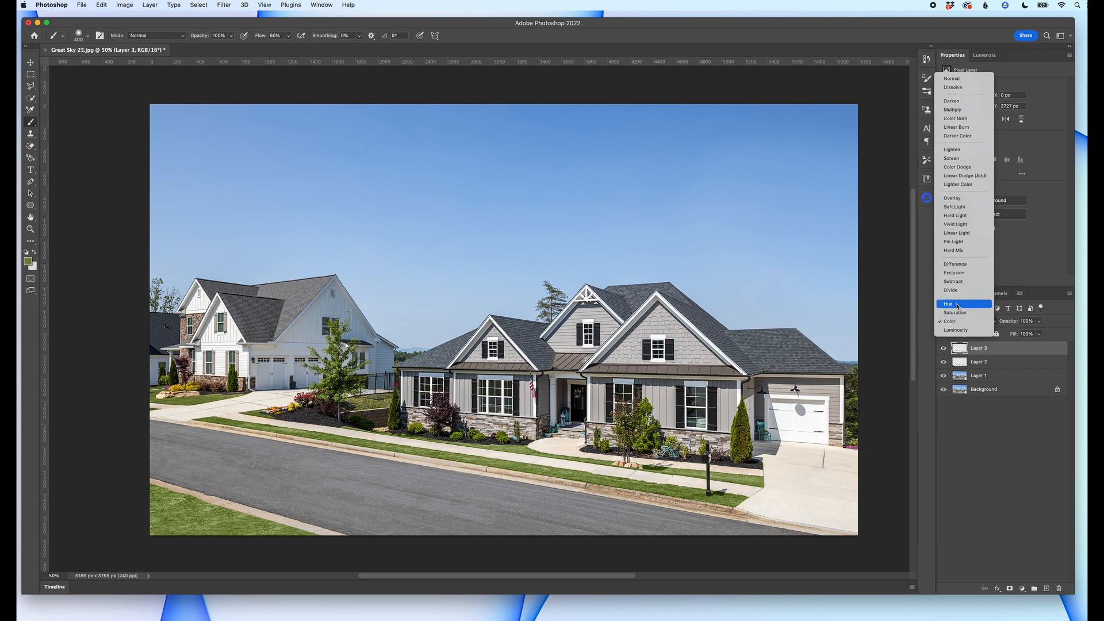
- Inspect the grass near the mailbox at 200% and check the effect of the duplicated layer using its visibility
key("super+plus")
key("super+plus")
key("super+plus")
scroll(787, 419, "right", 15)
scroll(787, 420, "down", 9)
scroll(788, 420, "down", 8)
scroll(763, 370, "left", 3)
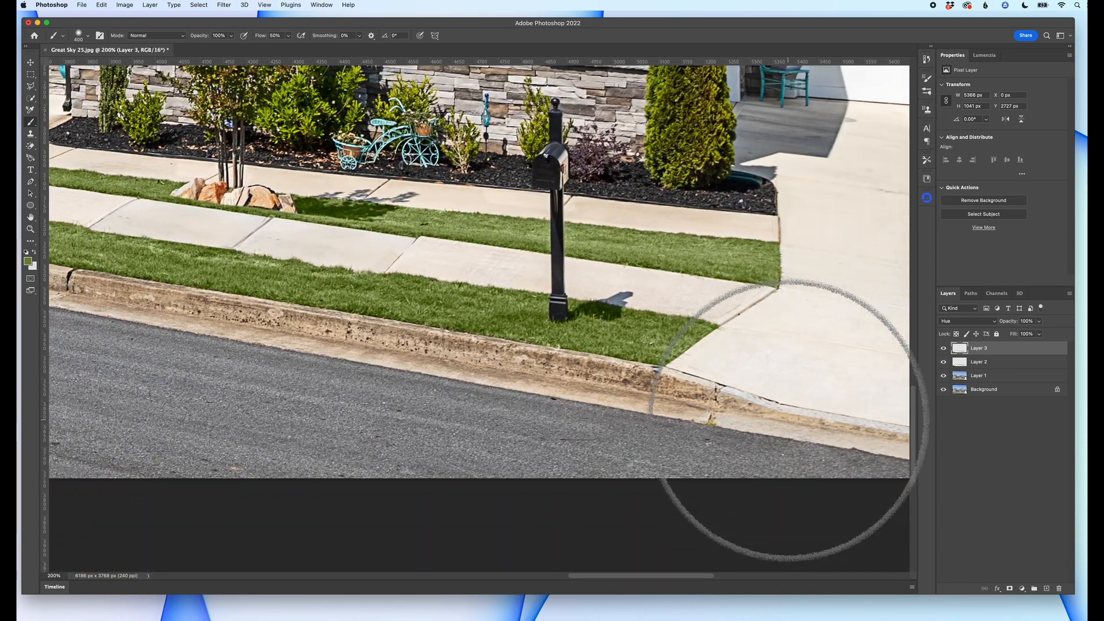
left_click(943, 348)
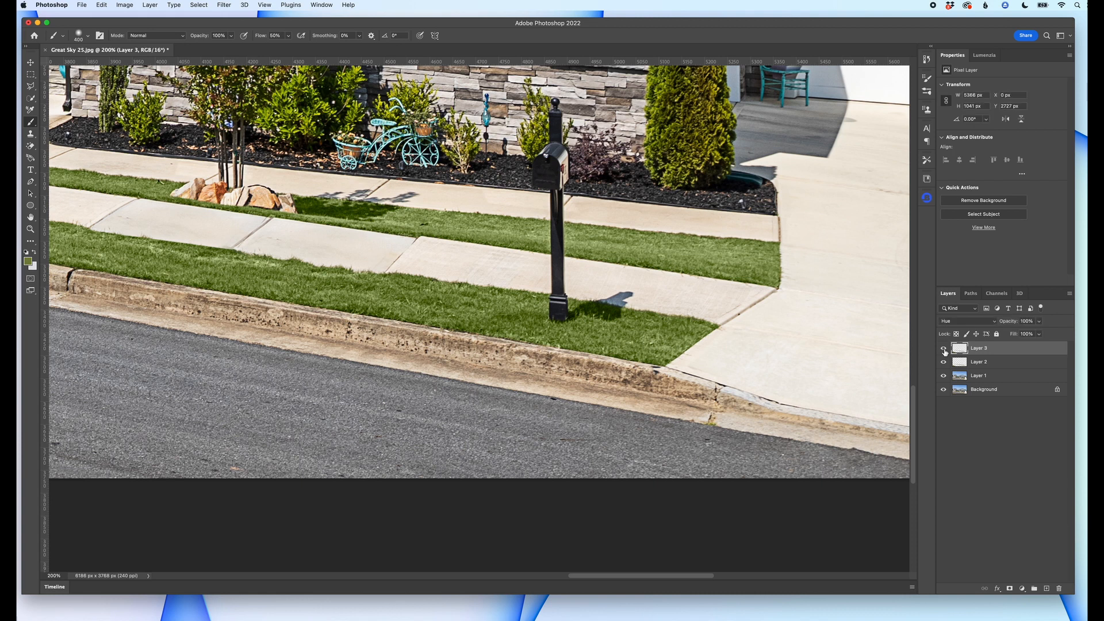
- Set the duplicated green layer's blend mode to Overlay and compare the grass with the layer hidden and shown
left_click(961, 324)
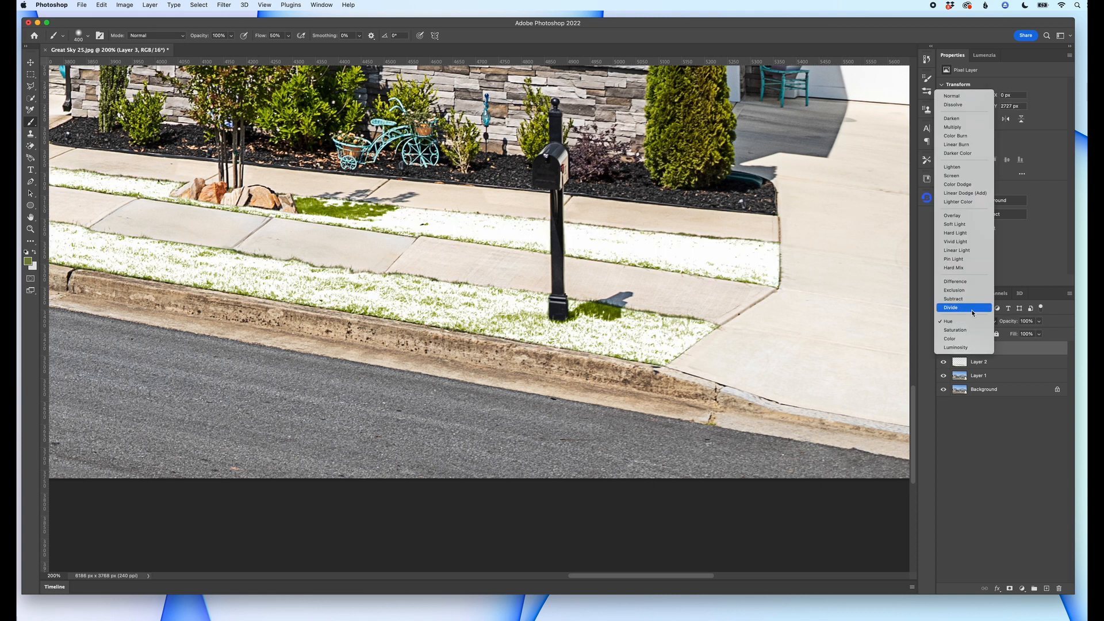
left_click(952, 216)
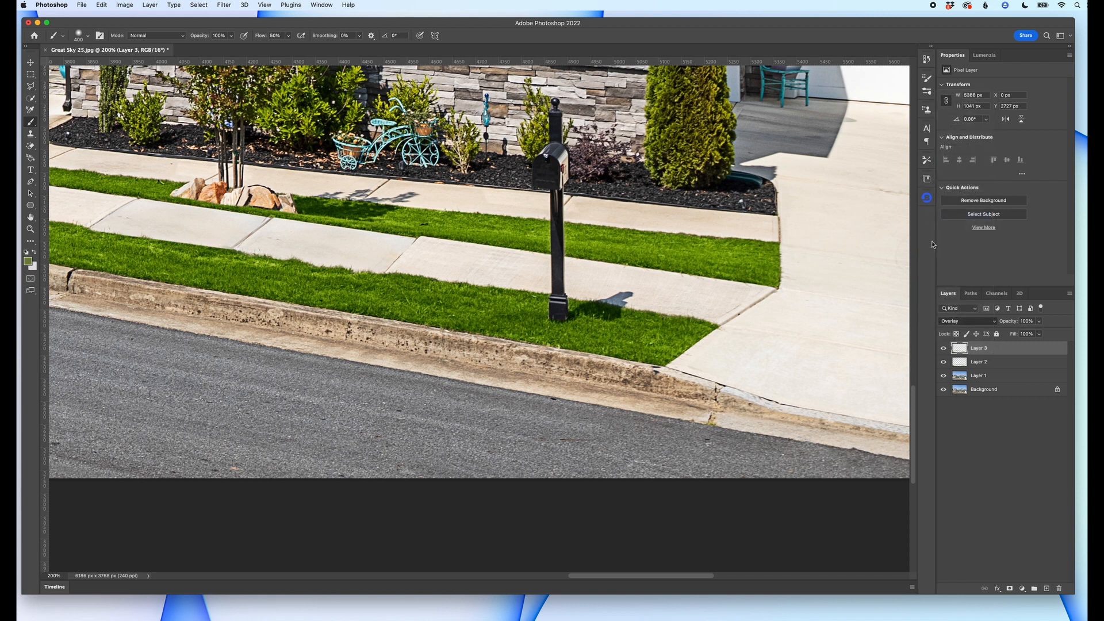
left_click(943, 349)
left_click(942, 348)
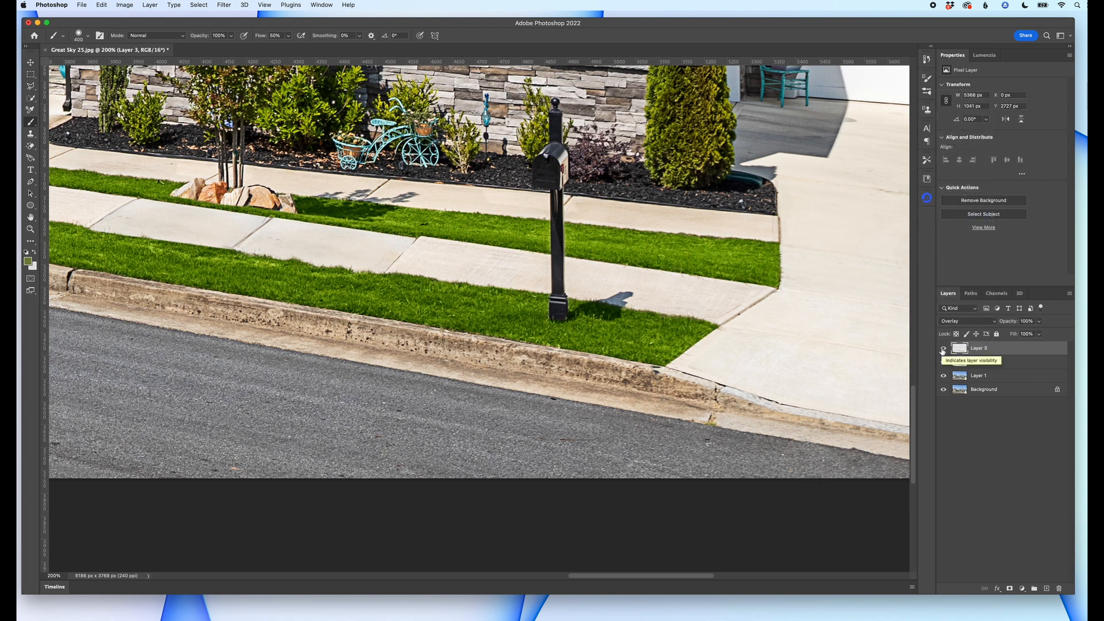
left_click(943, 349)
left_click(943, 348)
left_click(943, 348)
left_click(942, 348)
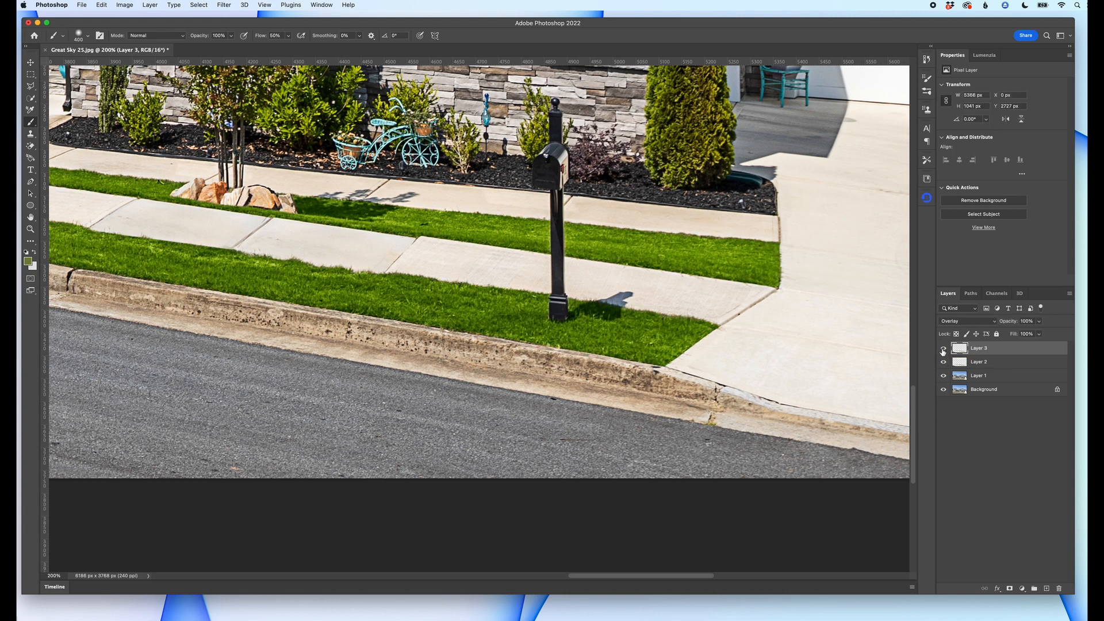
- Set the duplicated green layer's blend mode to Multiply and view the whole image
left_click(949, 322)
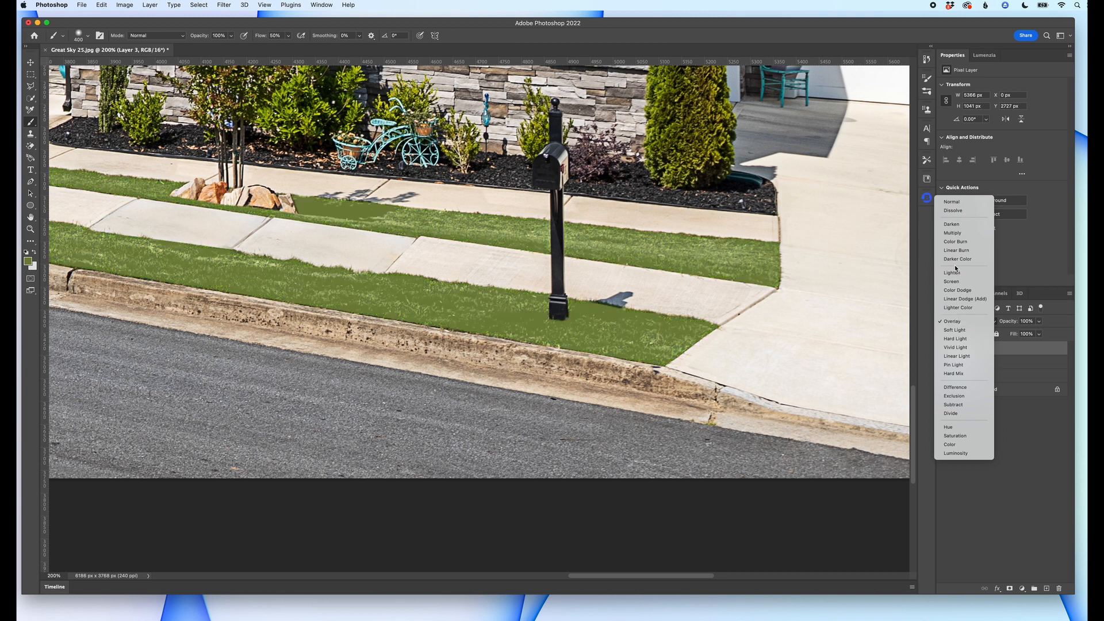
left_click(957, 232)
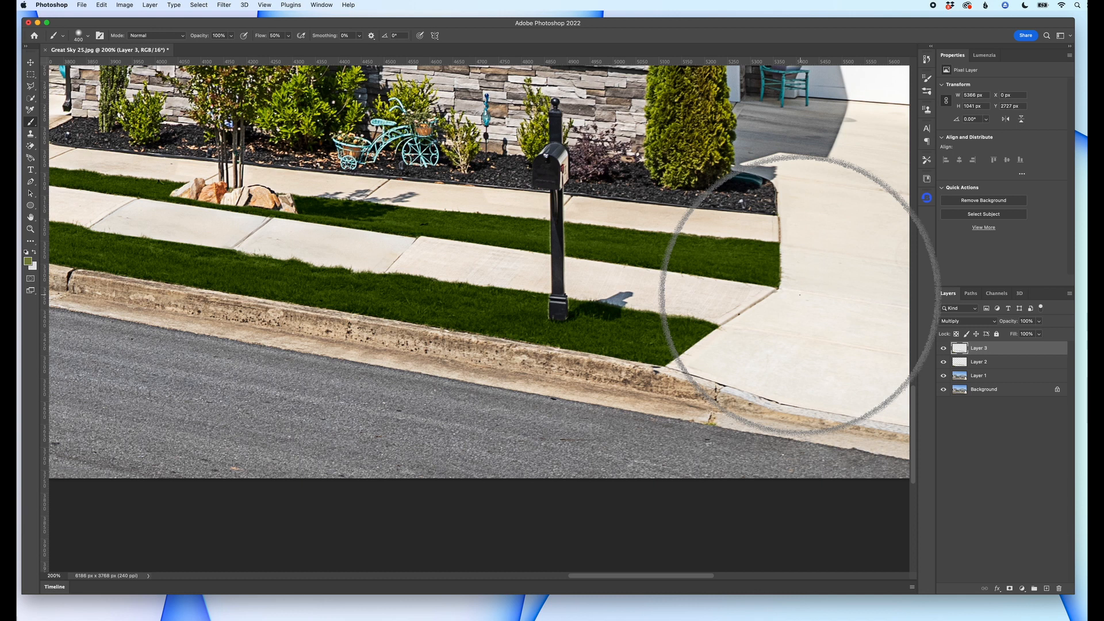
key("super+minus")
key("super+minus")
key("super+minus")
key("super+minus")
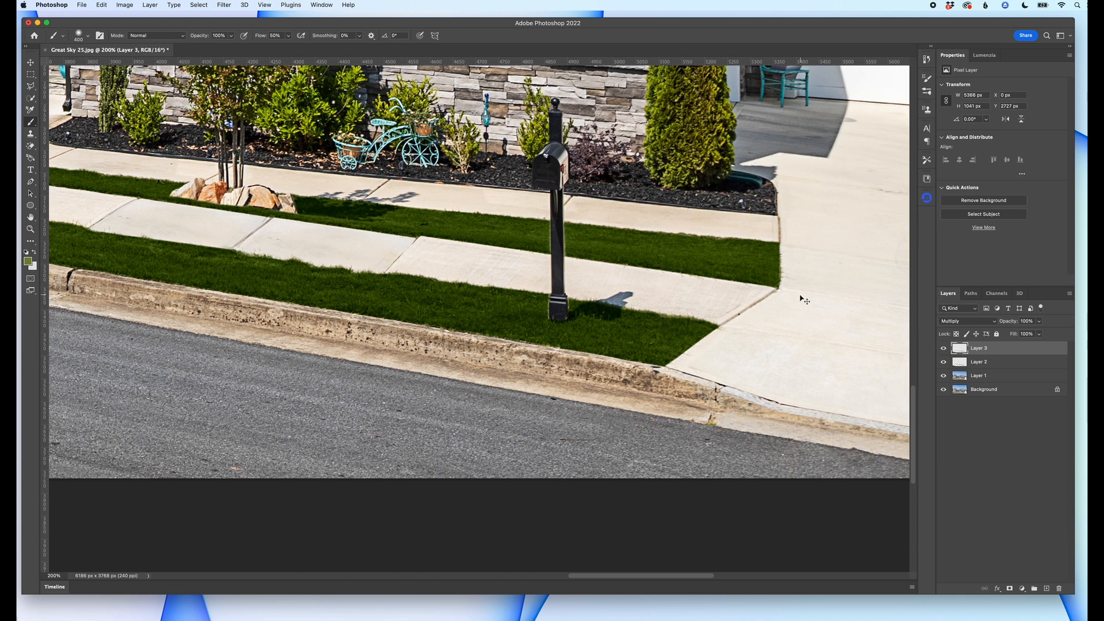
scroll(800, 295, "left", 6)
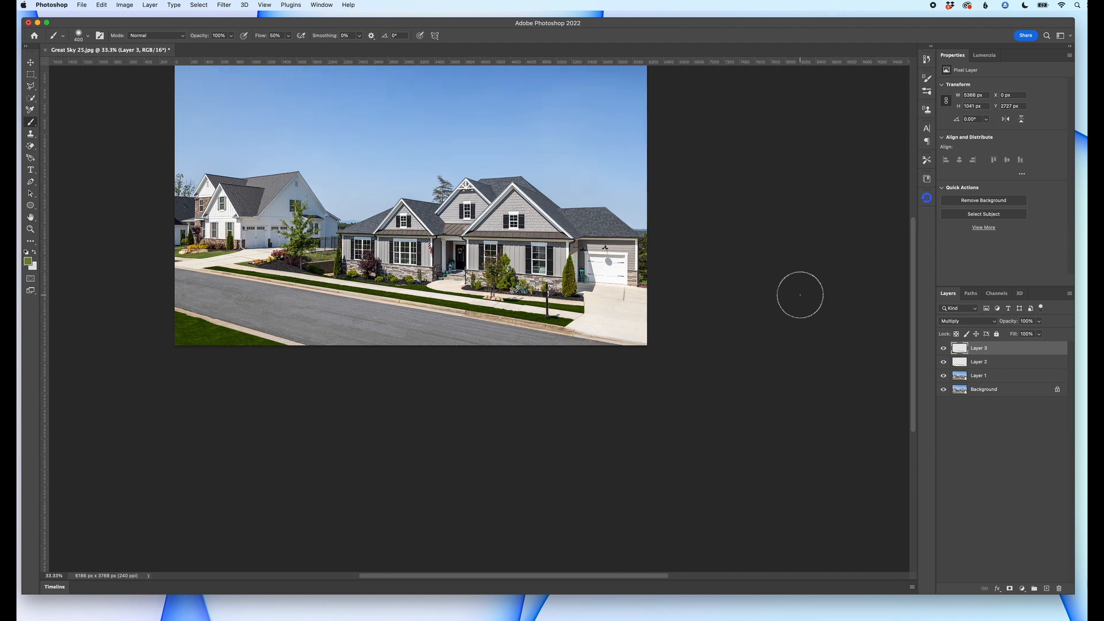
- Preview the duplicated green layer at 50% opacity and restore it to 100%
scroll(800, 295, "up", 2)
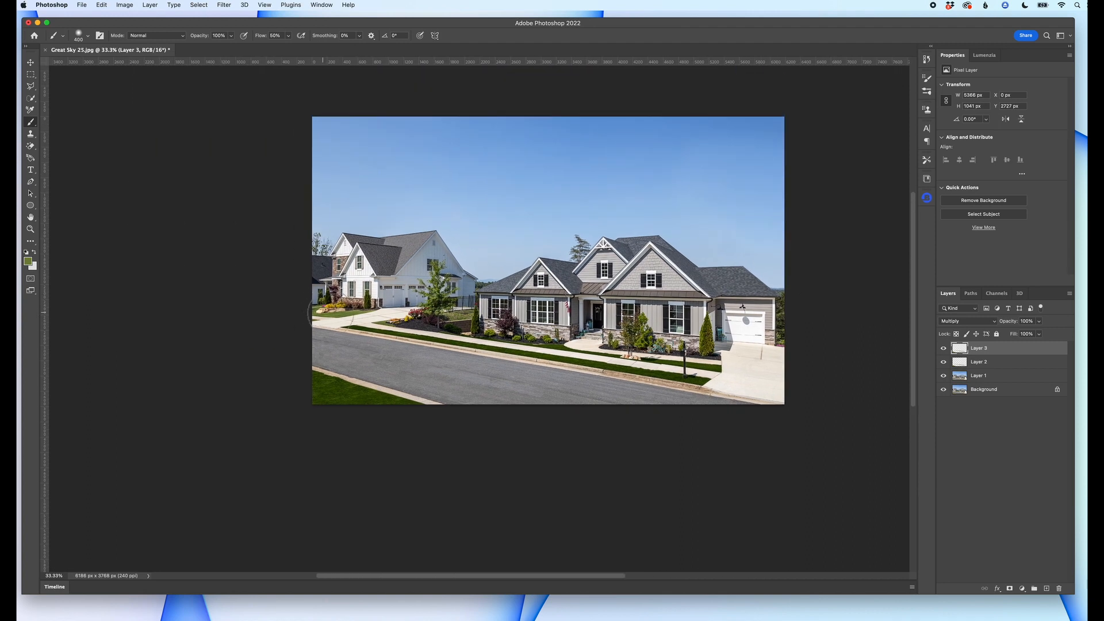
key("super+plus")
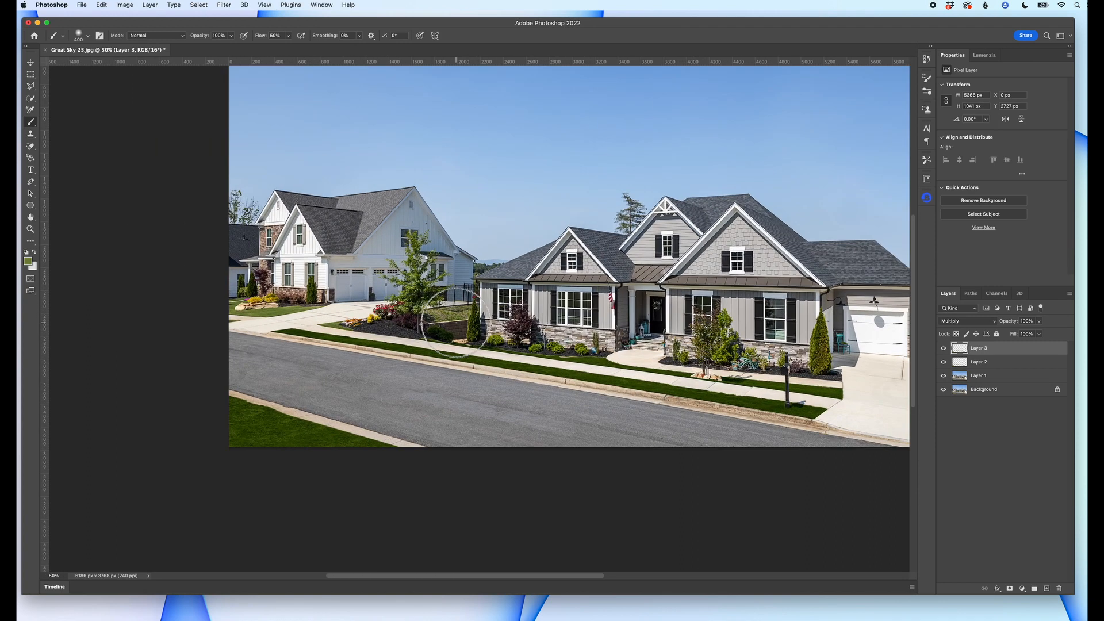
scroll(455, 326, "right", 3)
scroll(455, 326, "up", 1)
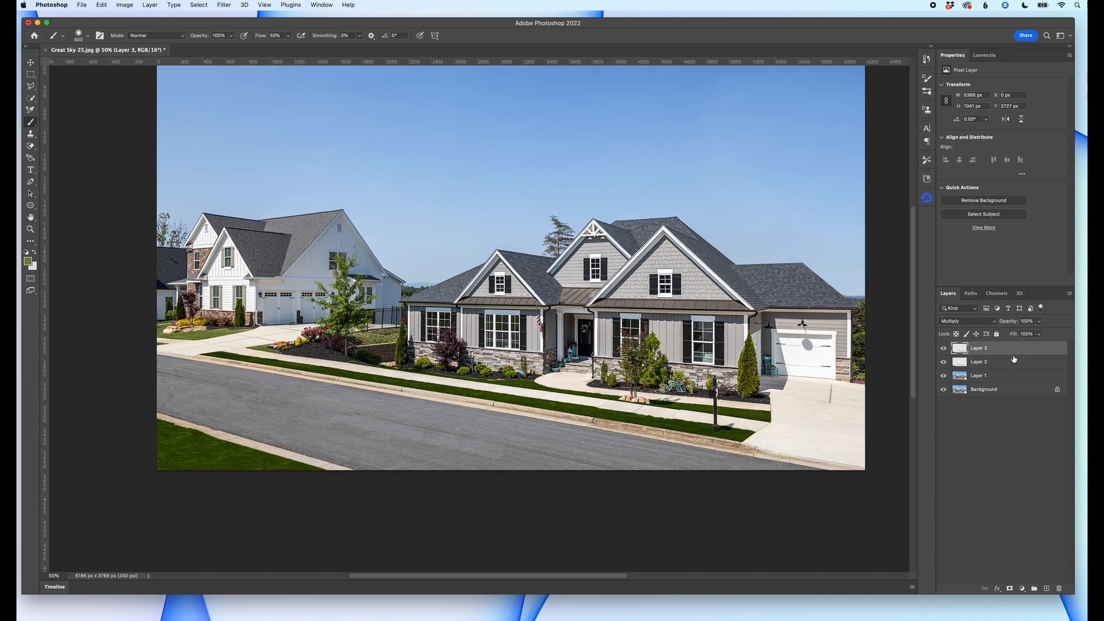
left_click(1039, 324)
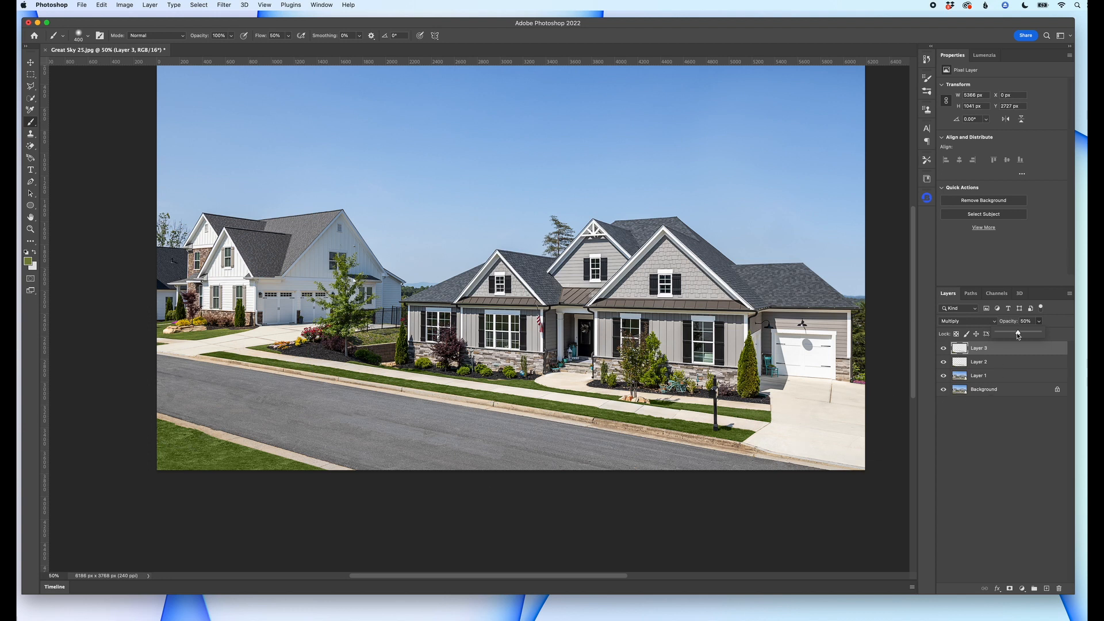
left_click_drag(1018, 334, 1073, 332)
left_click(996, 427)
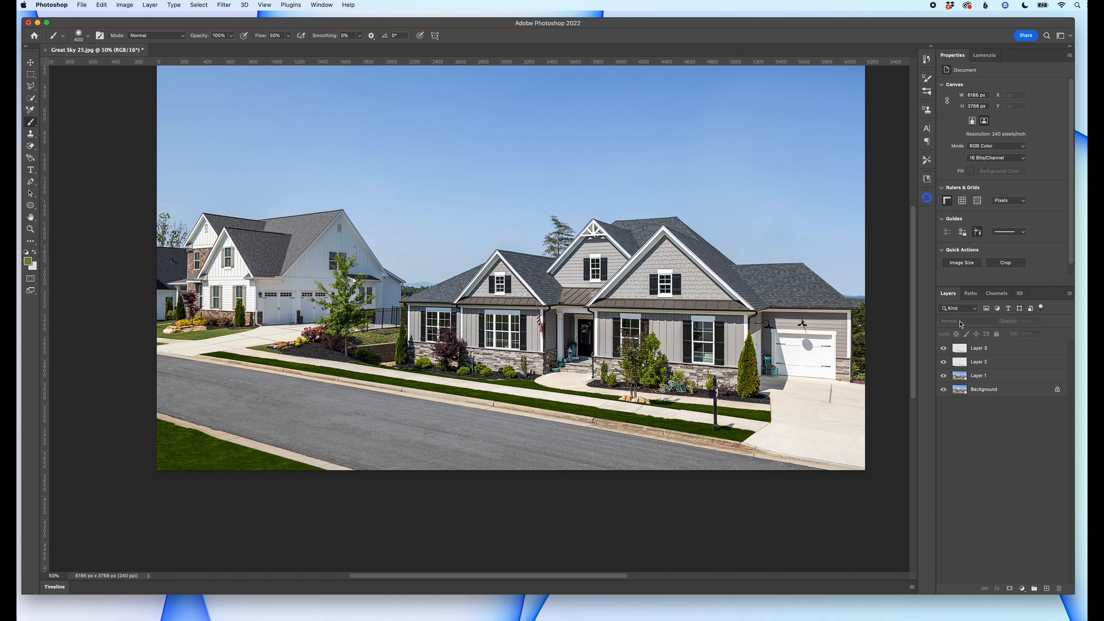
- Set the duplicated green layer's blend mode to Overlay and its opacity to 50%
left_click(971, 347)
left_click(966, 321)
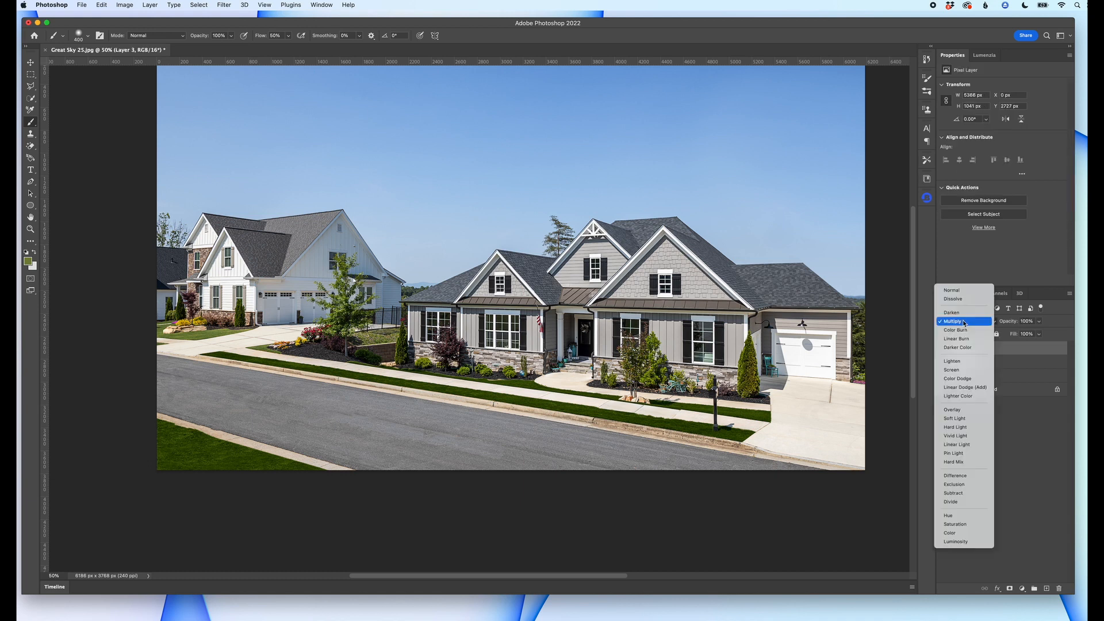
left_click(957, 412)
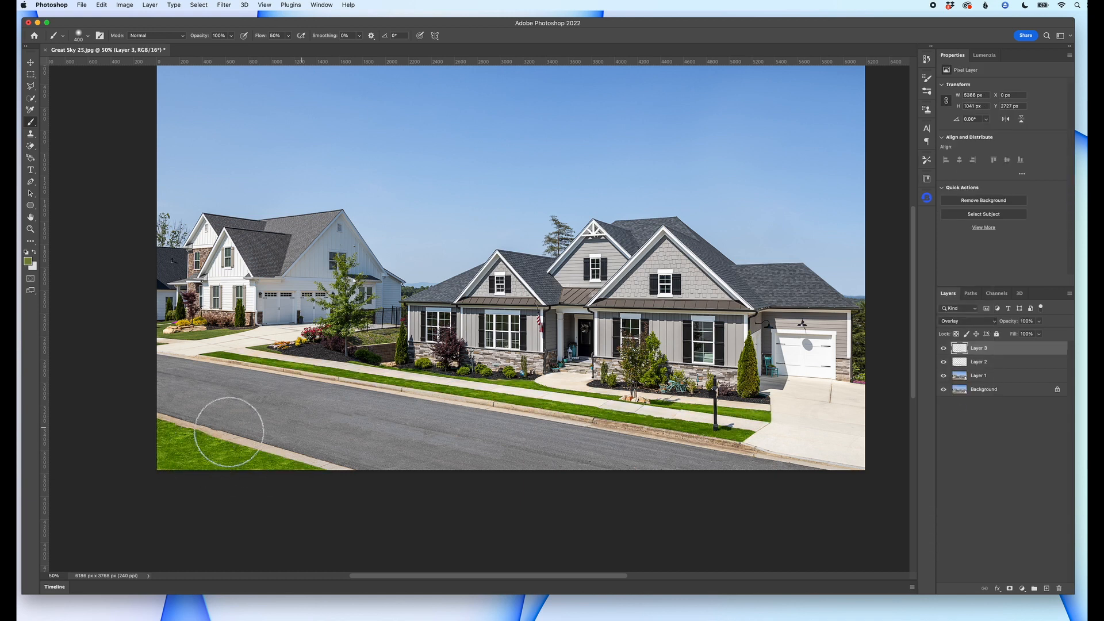
left_click(1038, 322)
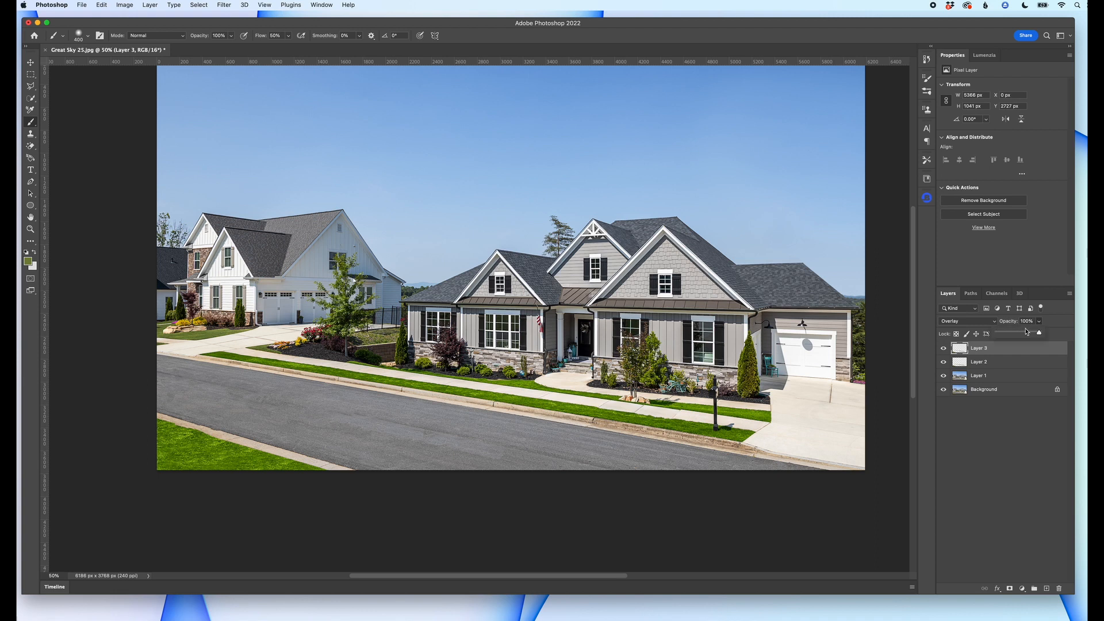
left_click(1023, 333)
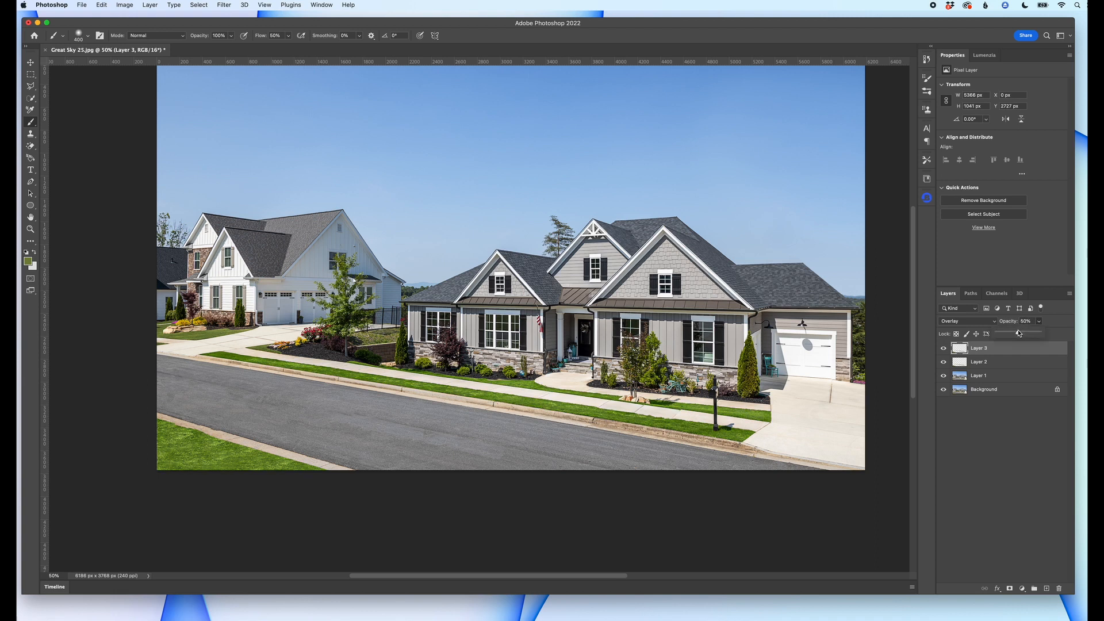
key("Return")
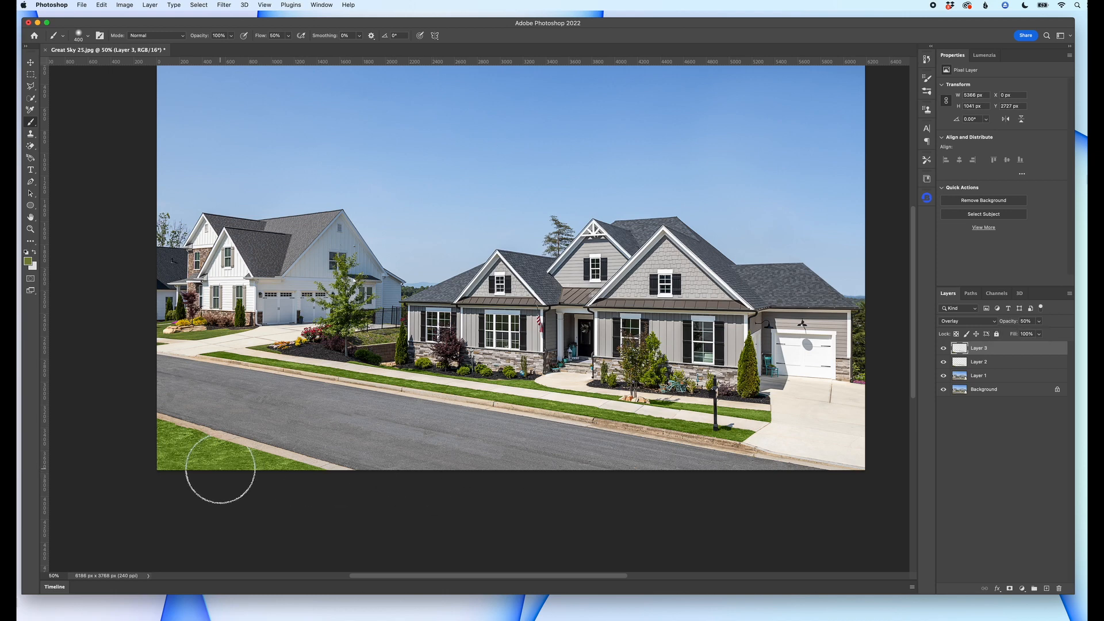
- Inspect the grass around the mailbox at 200% and compare it with the lawn areas across the wider photo
key("super+plus")
key("super+plus")
left_click_drag(724, 423, 646, 384)
scroll(724, 422, "down", 3)
scroll(724, 422, "right", 5)
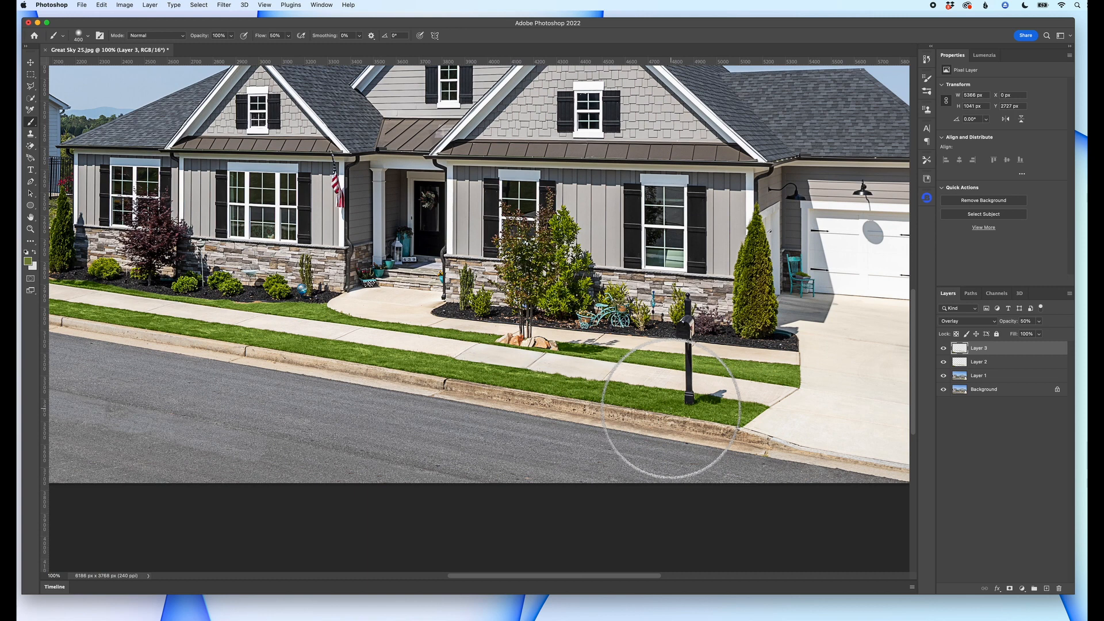
key("super+plus")
scroll(671, 408, "down", 3)
scroll(671, 408, "right", 4)
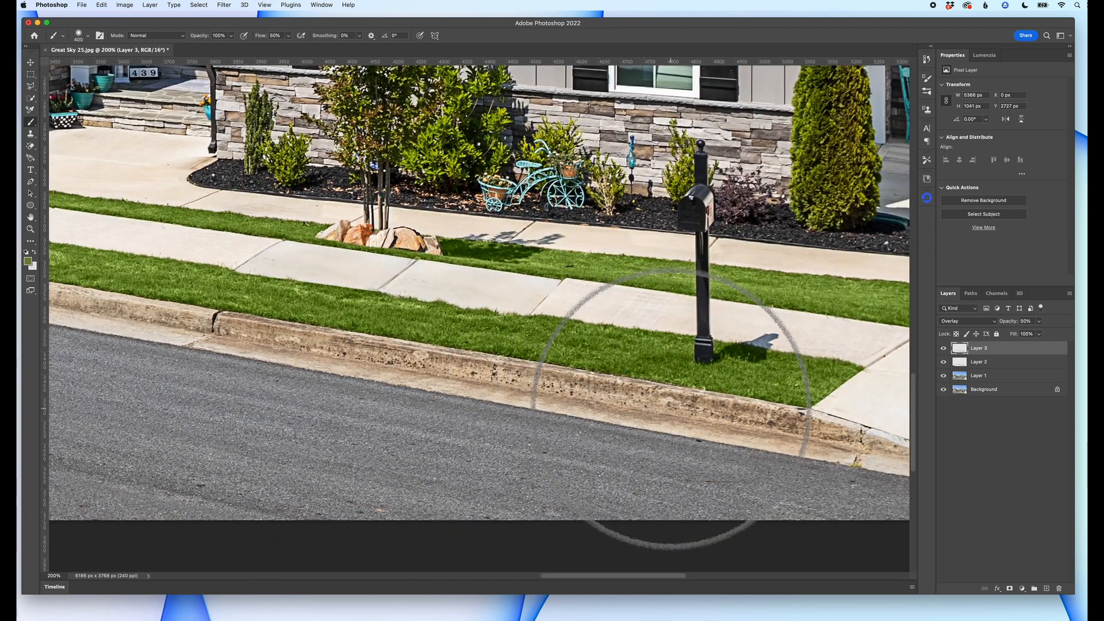
key("super+minus")
key("super+minus")
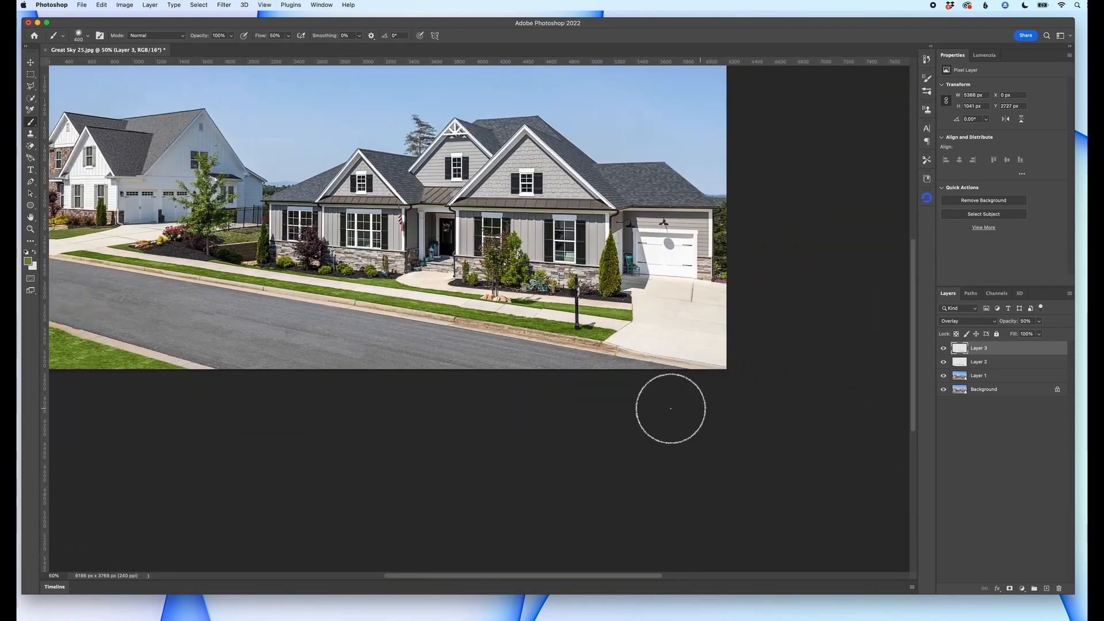
scroll(670, 408, "left", 5)
scroll(670, 408, "up", 1)
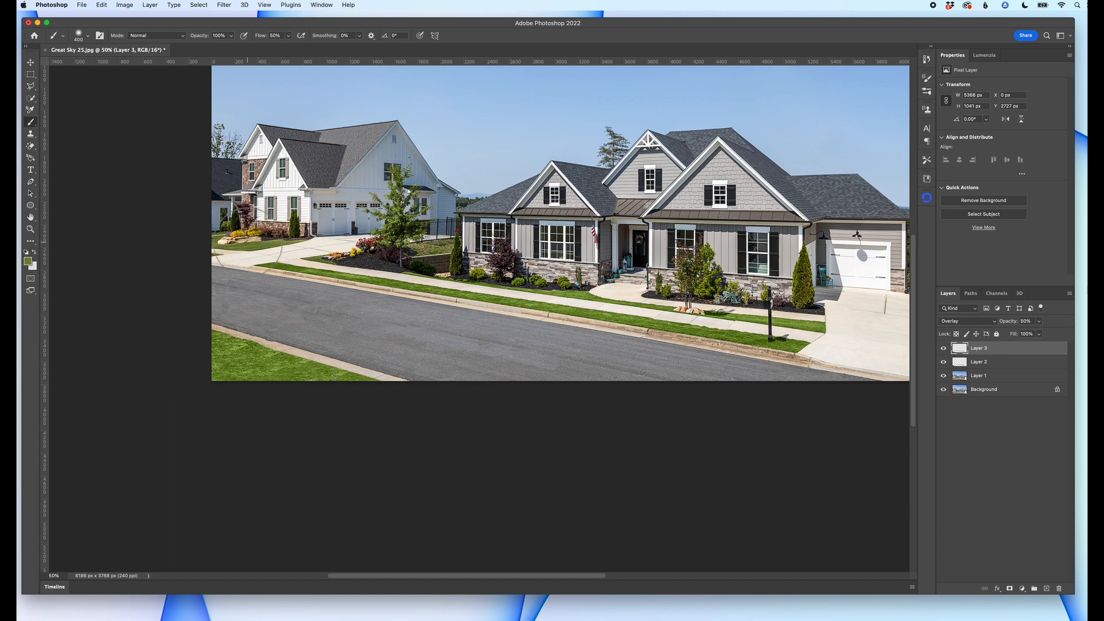
scroll(232, 482, "up", 2)
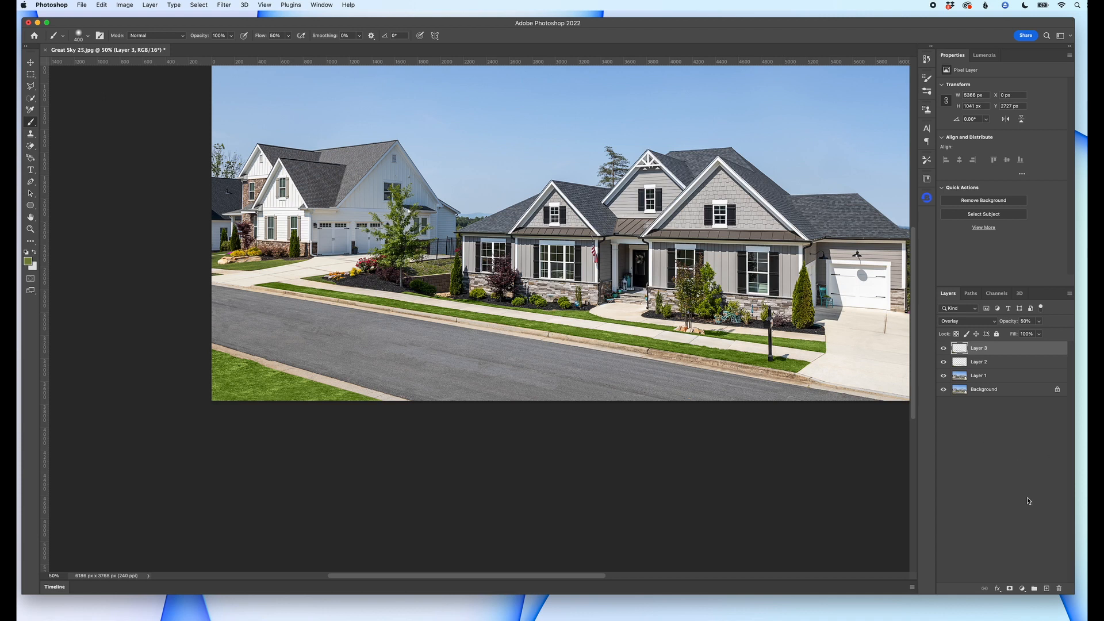
- Add a Curves adjustment clipped to the duplicated green layer and darken its midtones to input 141, output 112
left_click(1022, 593)
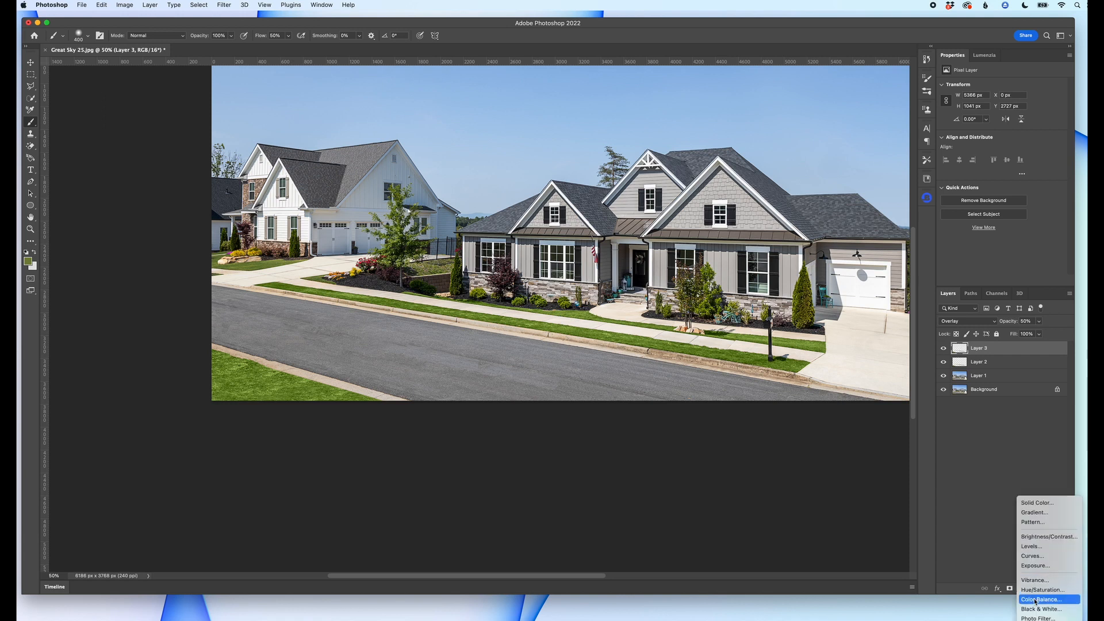
left_click(1032, 556)
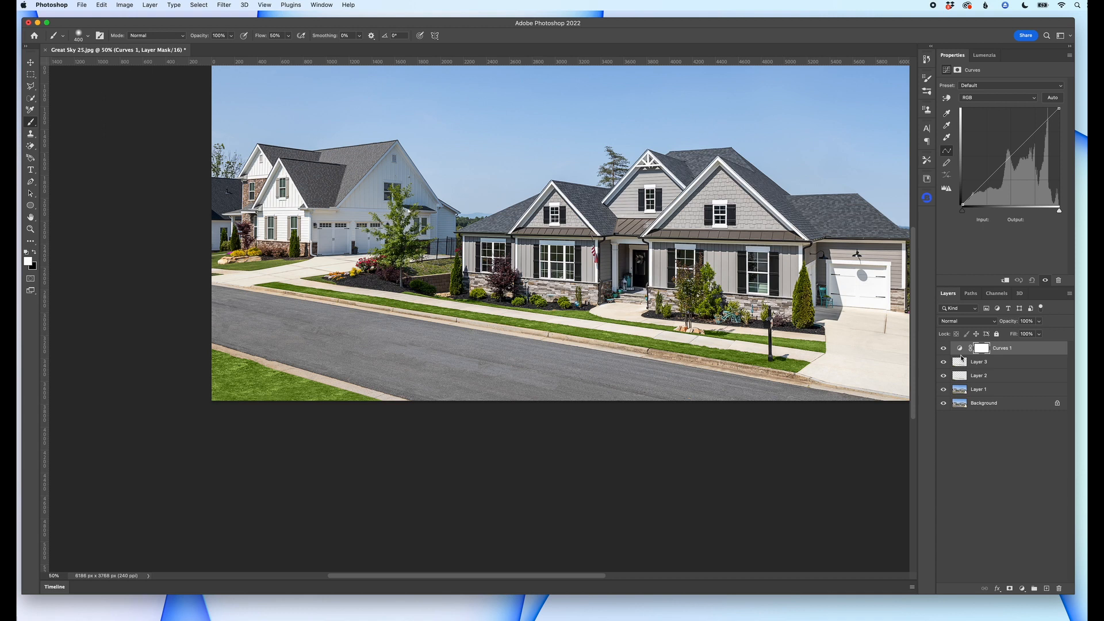
left_click(961, 353, "alt")
left_click_drag(1009, 157, 1015, 162)
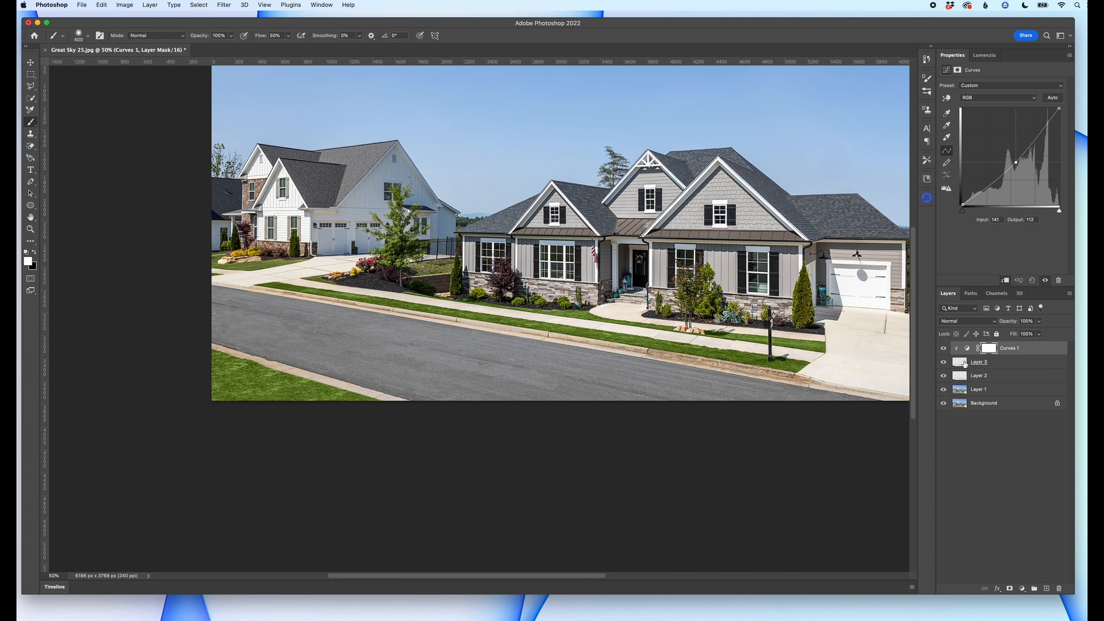
- Set the duplicated green layer to Multiply and brighten its clipped Curves adjustment to input 109, output 147
left_click(963, 364)
left_click(967, 320)
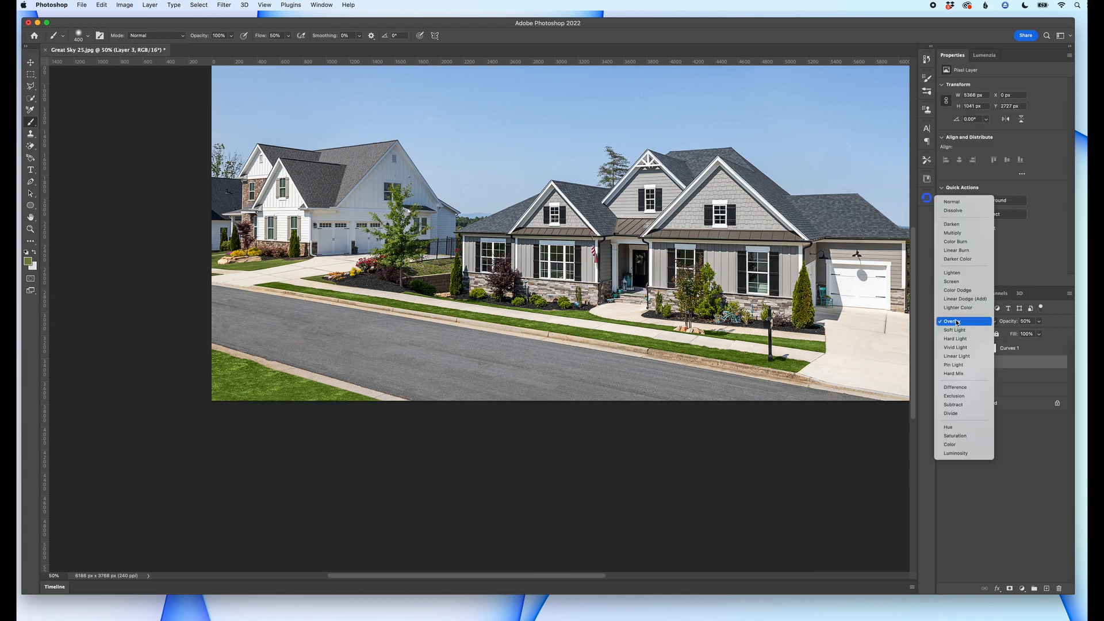
left_click(954, 233)
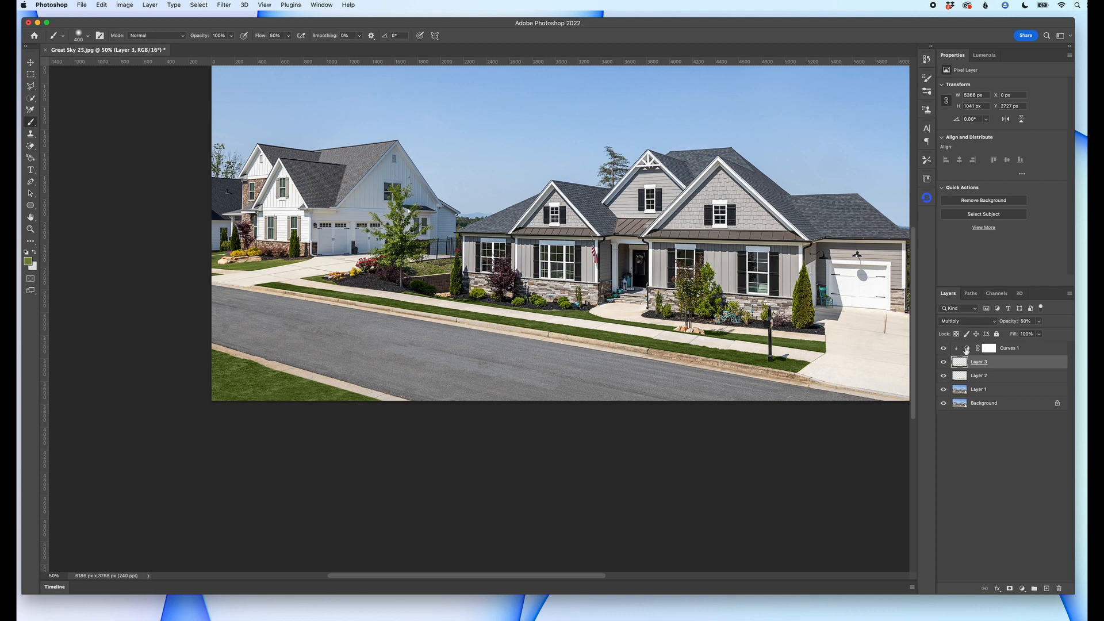
left_click(966, 349)
left_click_drag(1011, 158, 1003, 148)
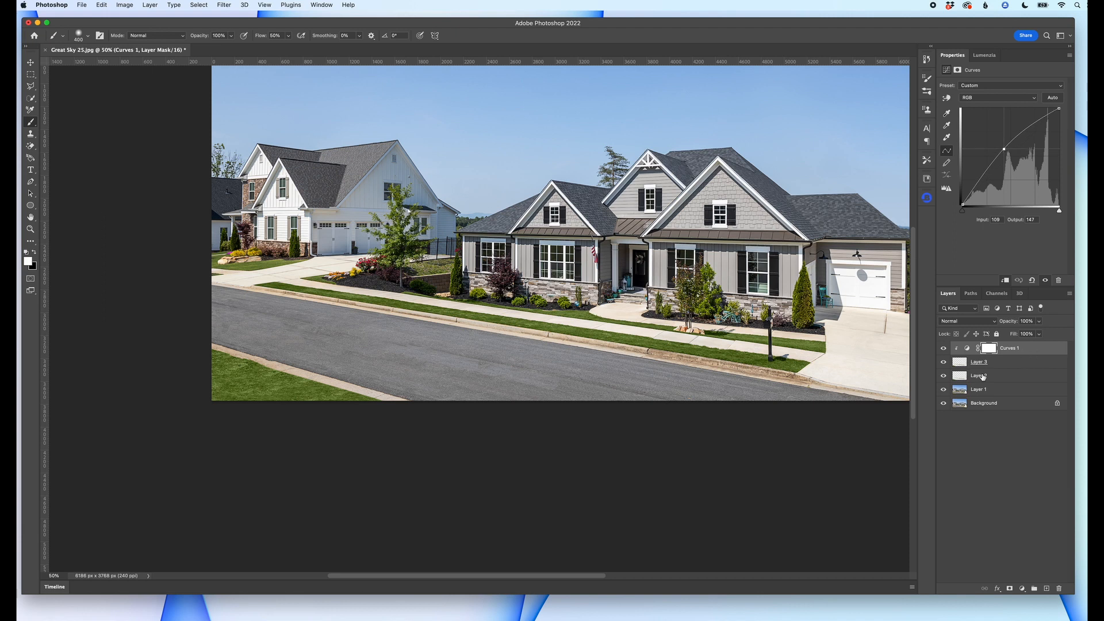
- Try the Overlay blend mode on the duplicated green layer with the brightened curve and return it to Multiply
left_click(963, 363)
left_click(965, 321)
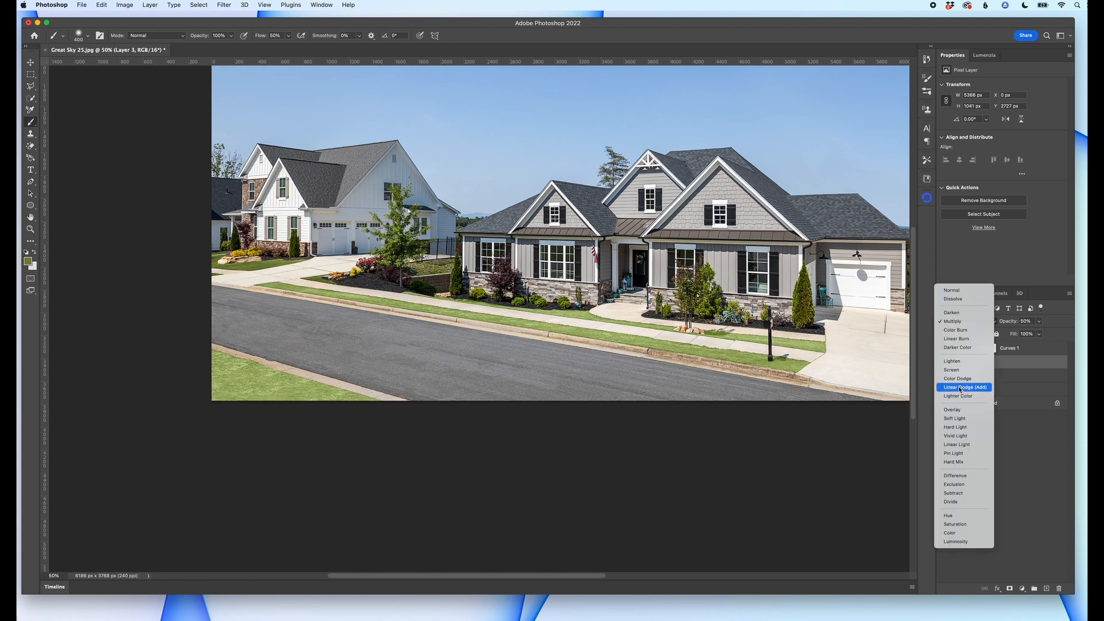
left_click(952, 410)
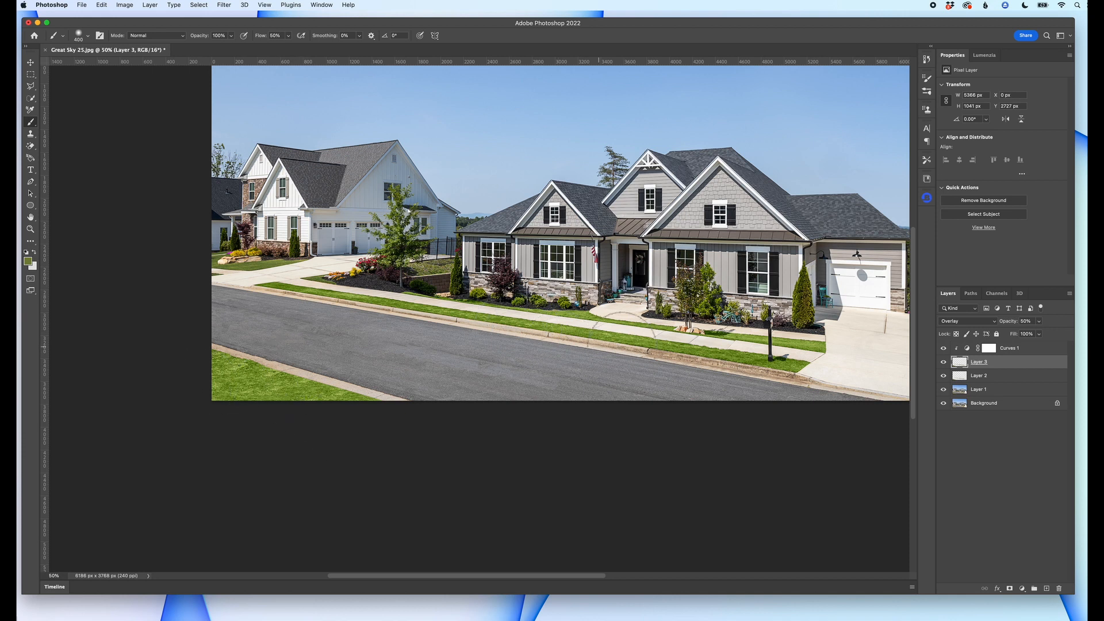
left_click(954, 323)
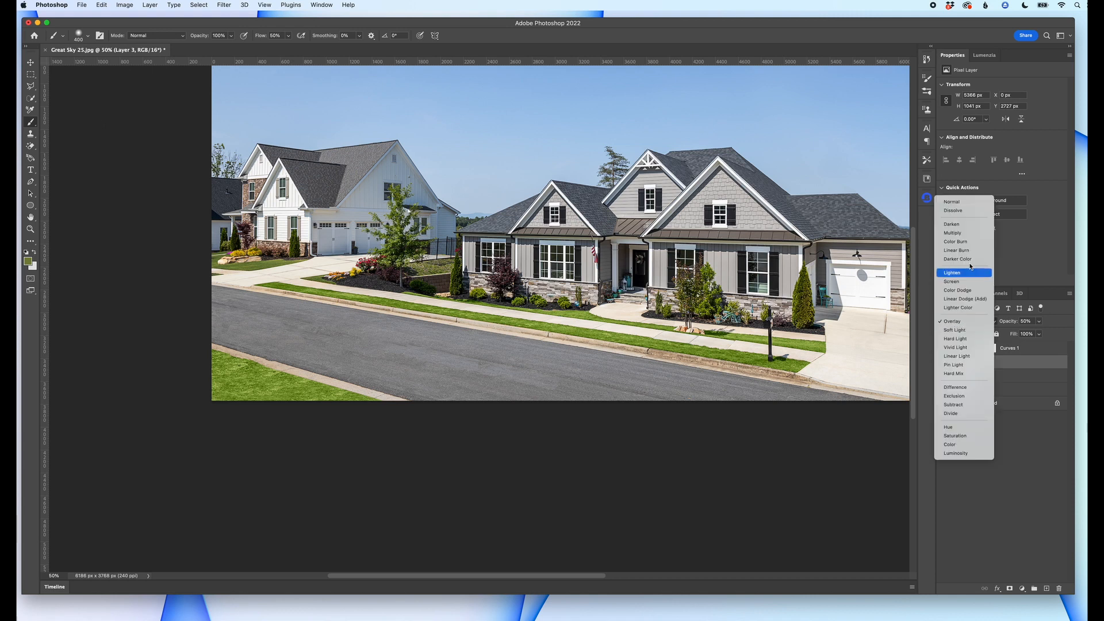
left_click(952, 233)
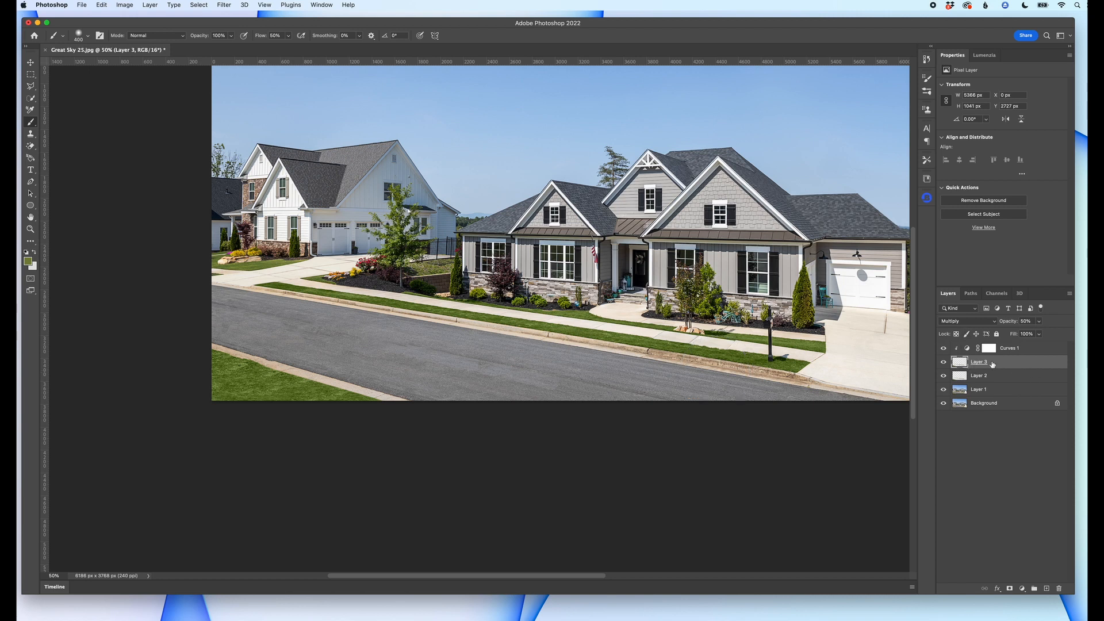
- Reduce the fill of the original painted green layer, Layer 2, to tone down the grass color
left_click(965, 376)
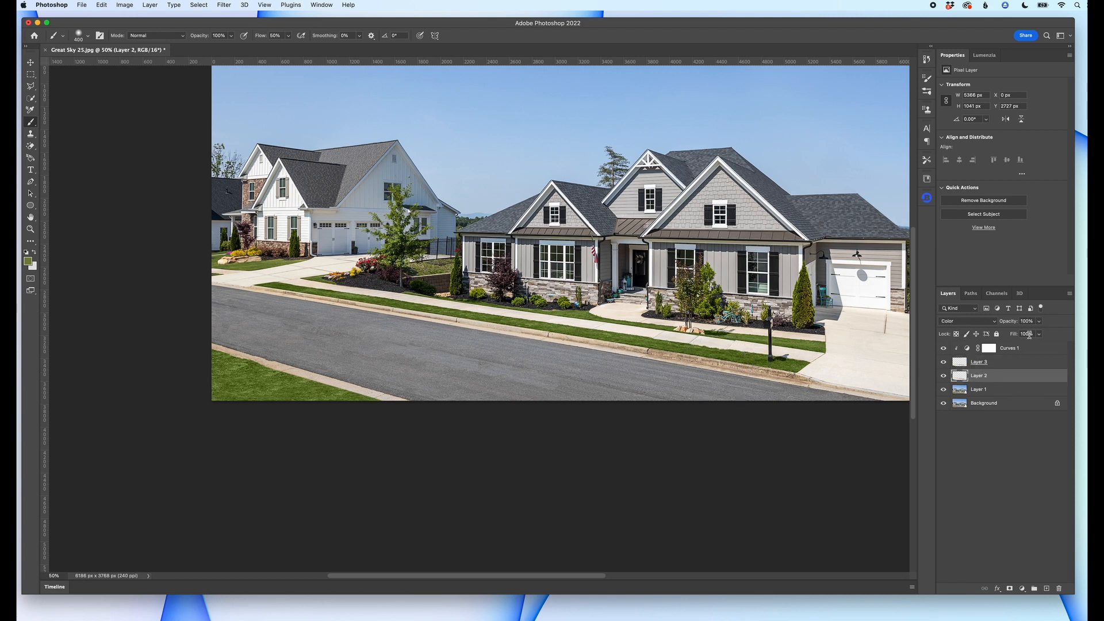
left_click(1038, 334)
left_click_drag(1029, 334, 1027, 332)
- Set the duplicated green layer's opacity to 70% and raise the midtones of its clipped Curves adjustment slightly
left_click(959, 366)
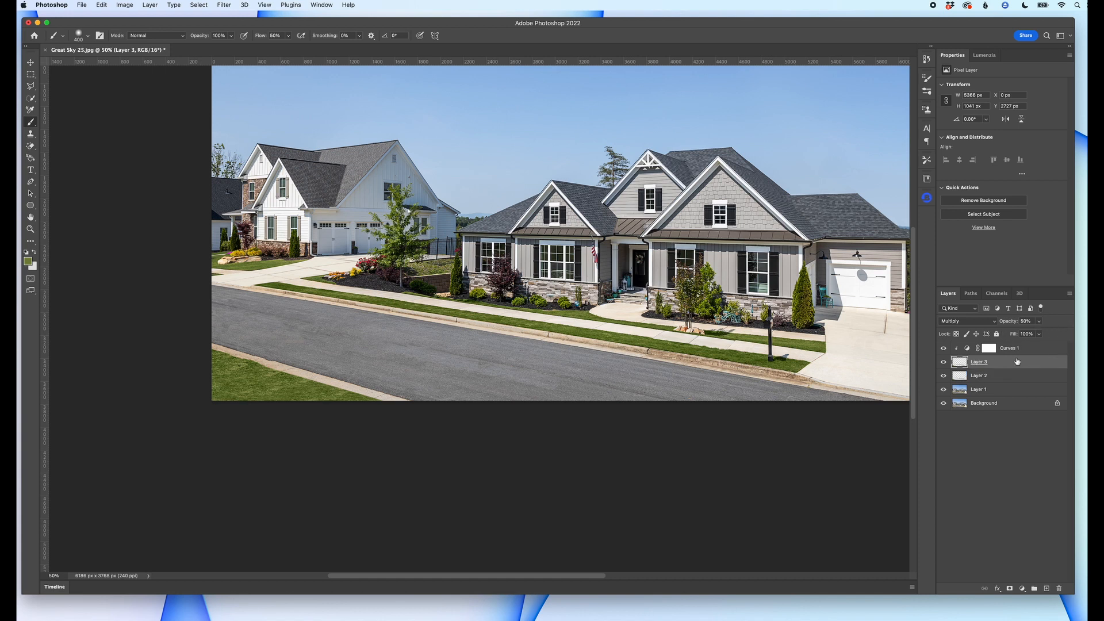
left_click(1038, 321)
left_click_drag(1041, 334, 1048, 333)
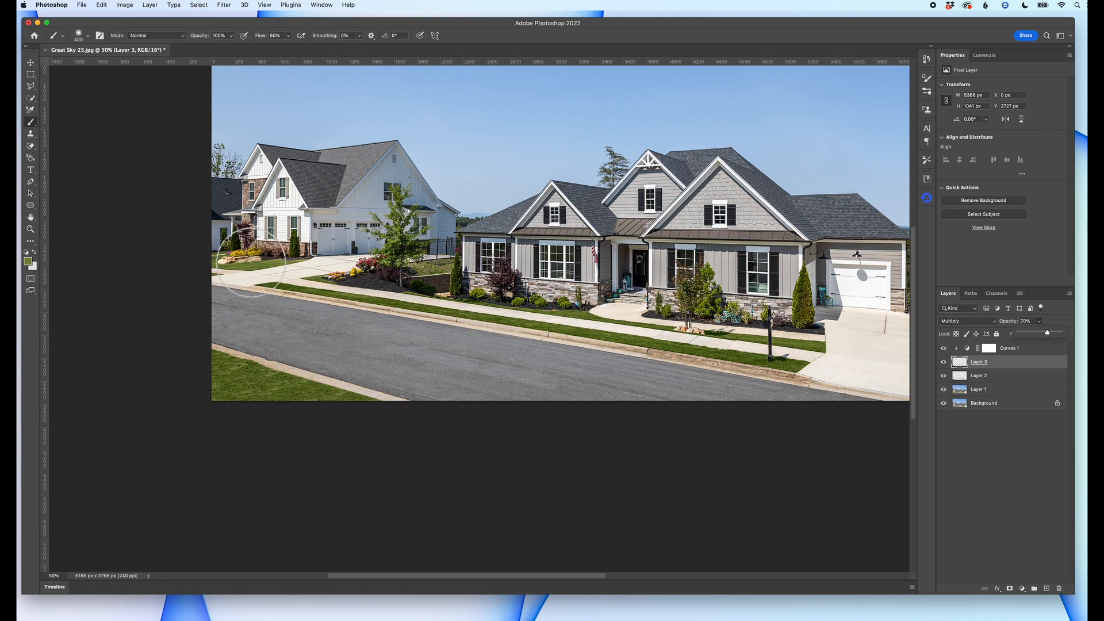
left_click(967, 347)
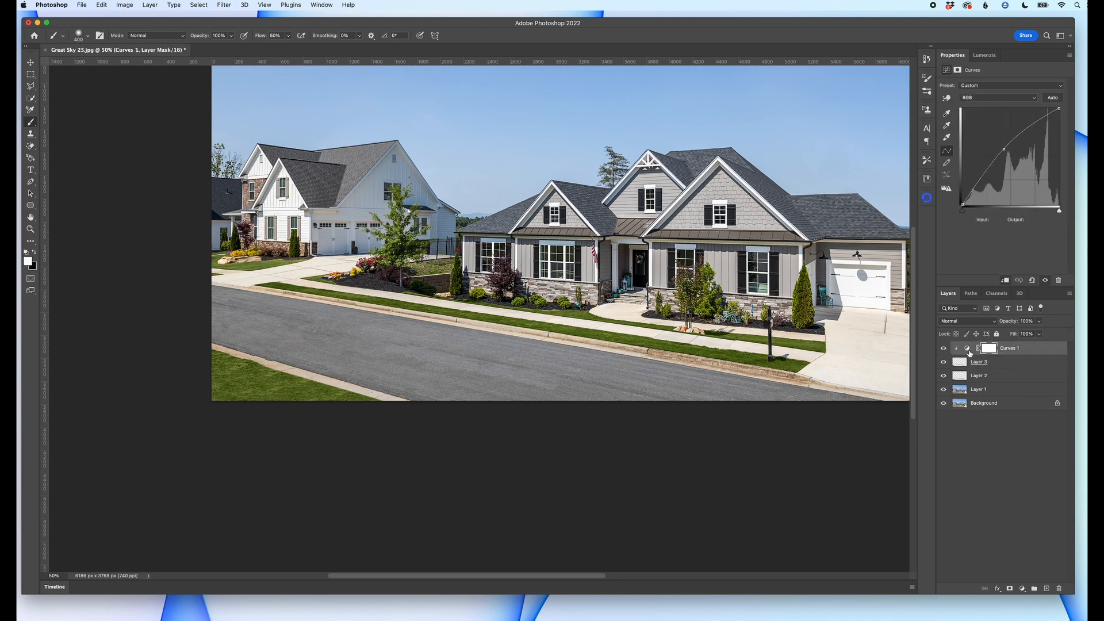
left_click_drag(1002, 148, 1003, 144)
- Group the Curves adjustment and both green layers into a group named Grass
left_click(1007, 376, "shift")
right_click(1007, 377)
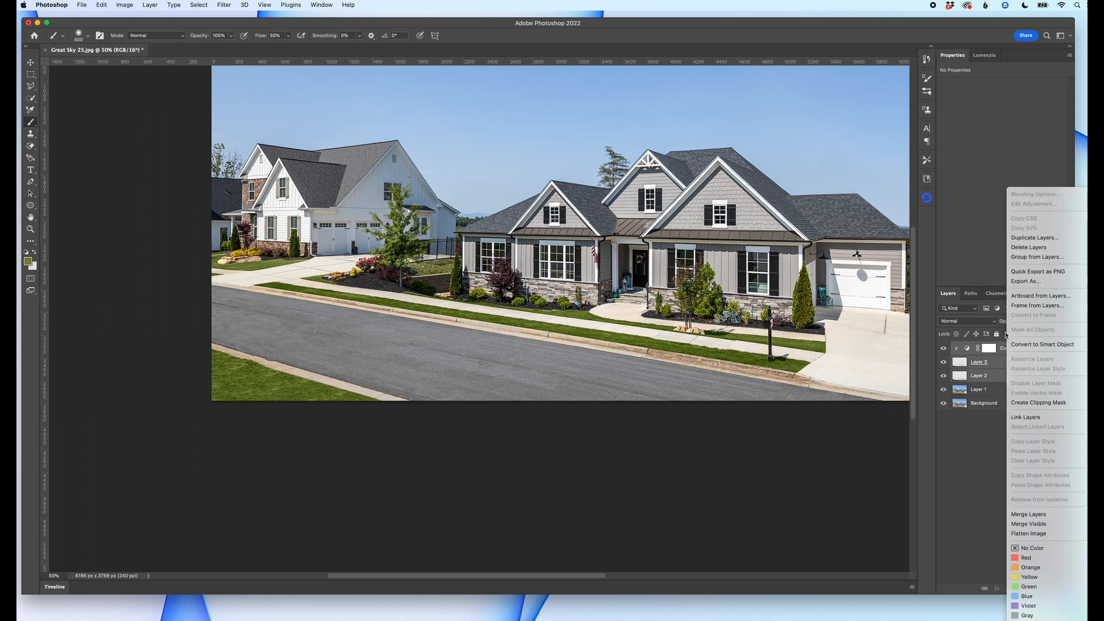
left_click(1033, 258)
type("Gas")
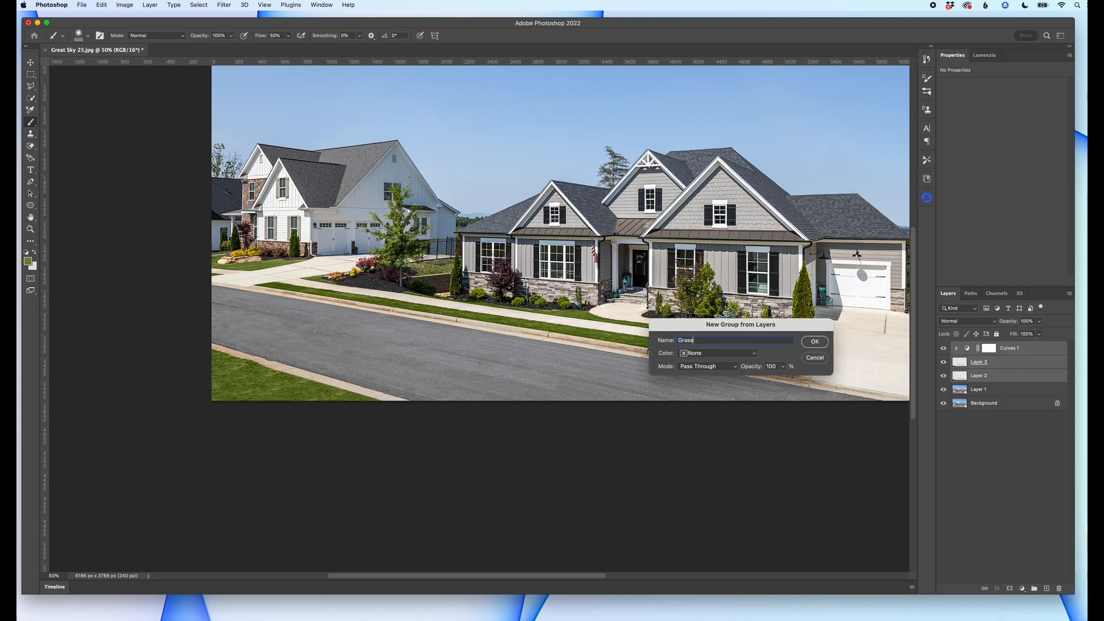
key("Return")
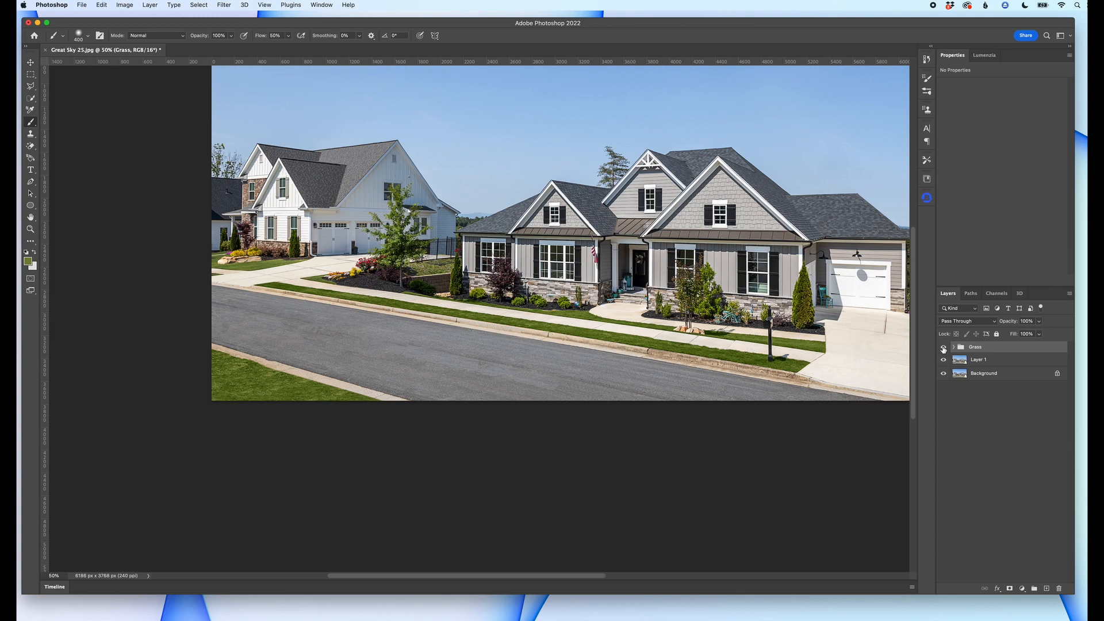
- Compare the lawn with the Grass group hidden and shown, expand the group, and view the whole photo
left_click(943, 347)
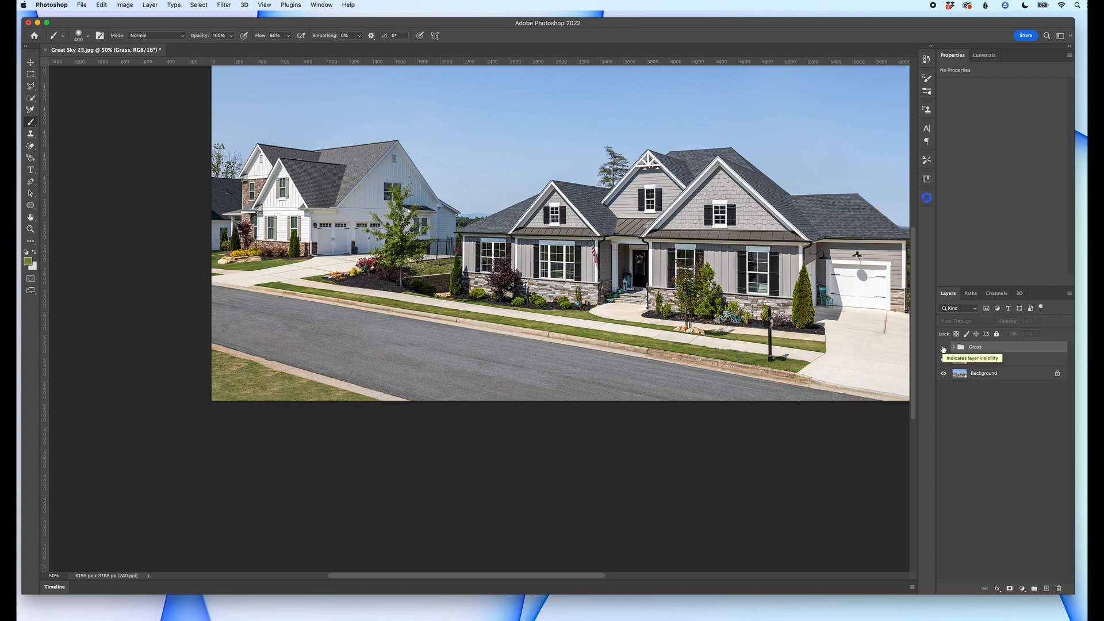
left_click(943, 347)
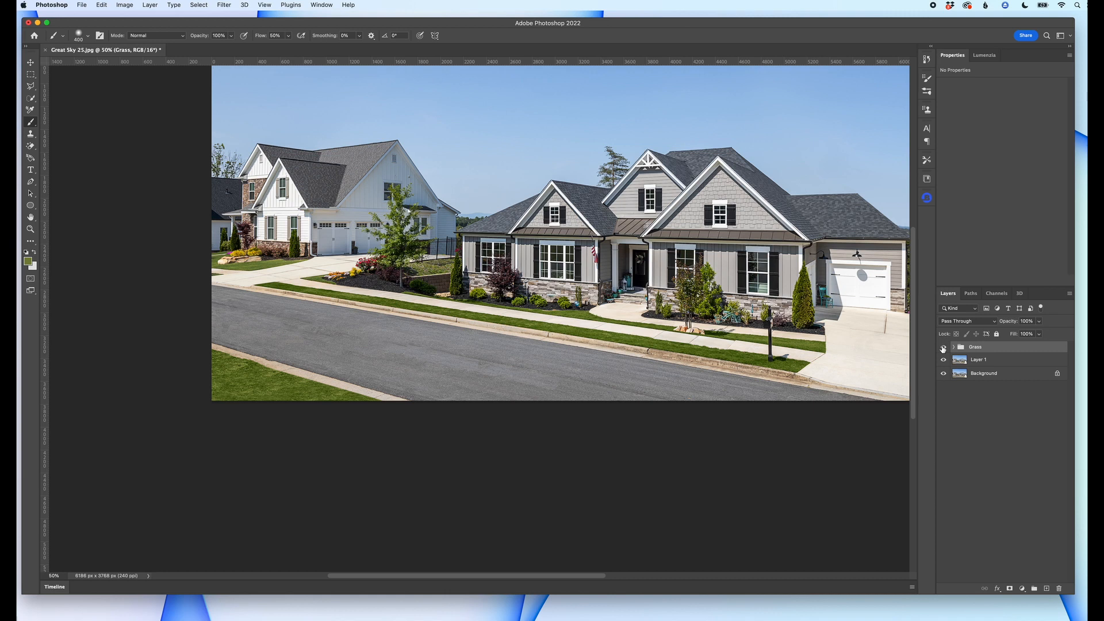
left_click(953, 347)
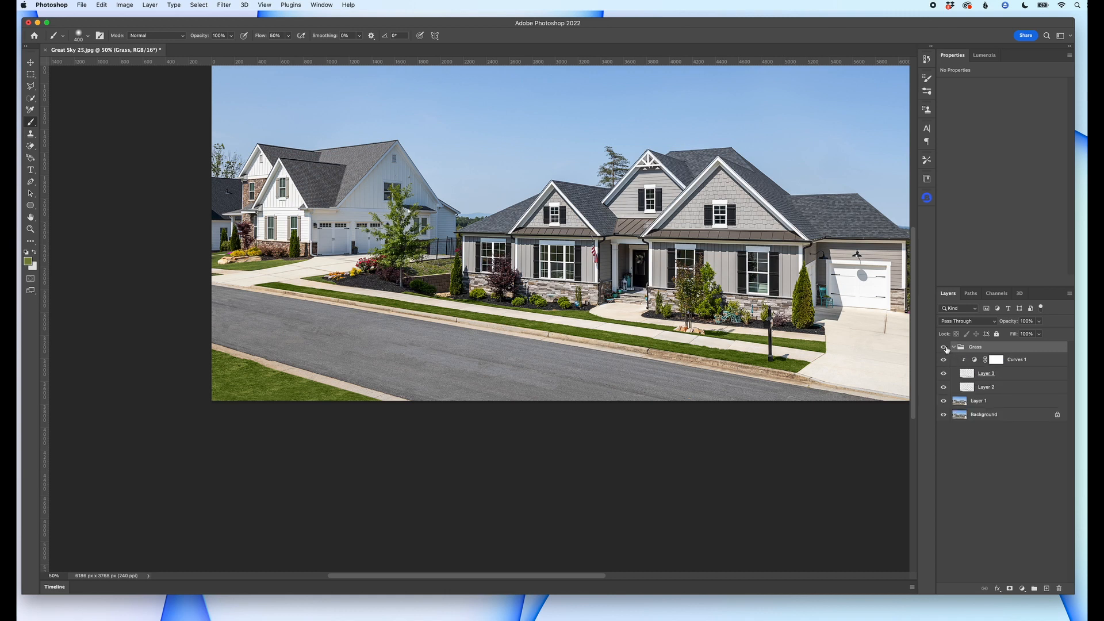
left_click(944, 347)
left_click(944, 347)
left_click(944, 348)
left_click(945, 347)
scroll(667, 333, "right", 4)
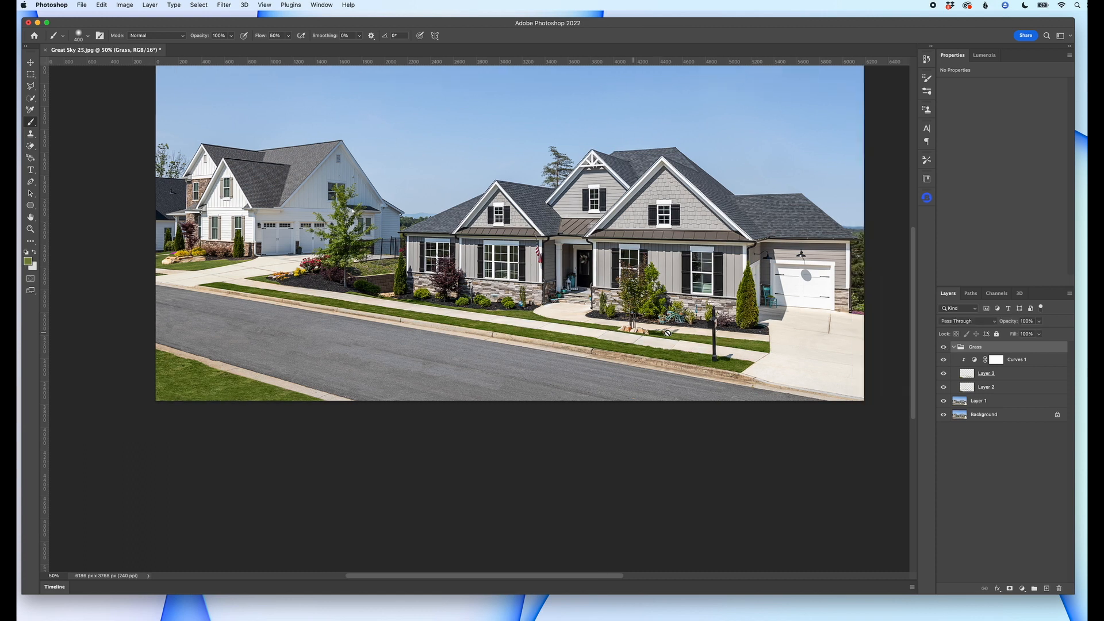
scroll(667, 333, "up", 5)
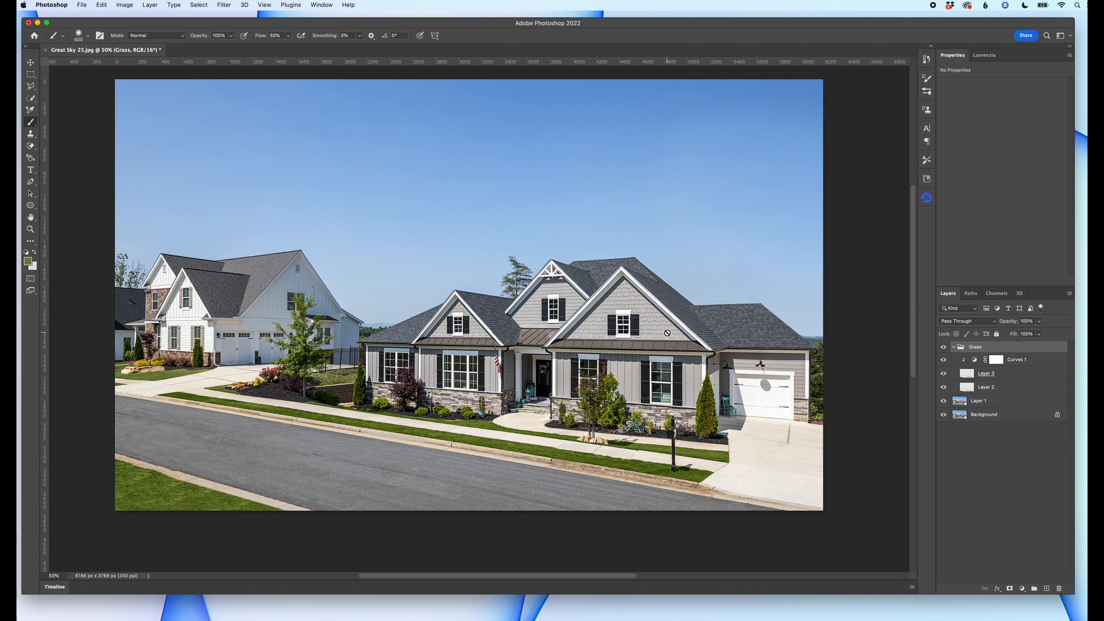